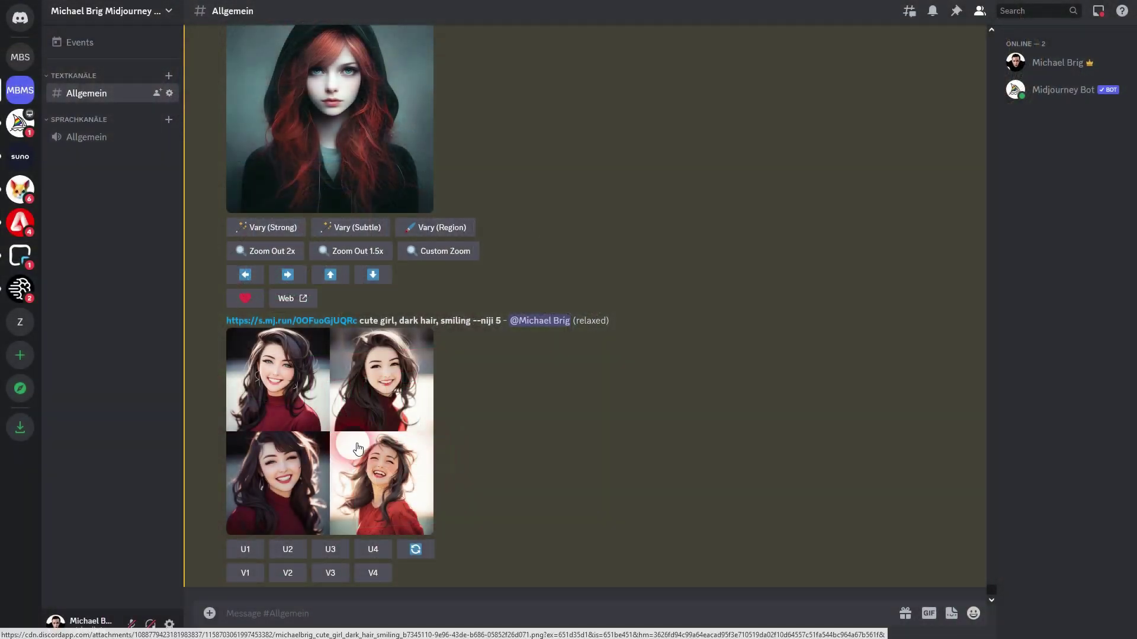
Use /settings to make Niji Model V5 the default model, confirming the --niji 5 suffix
left_click(354, 444)
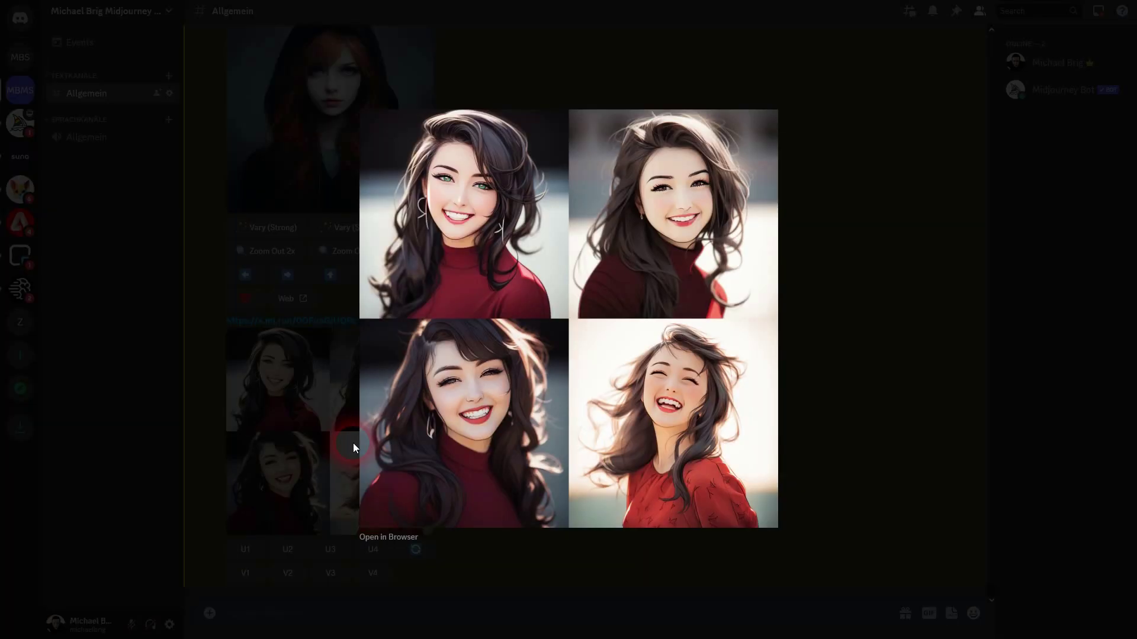
left_click(866, 321)
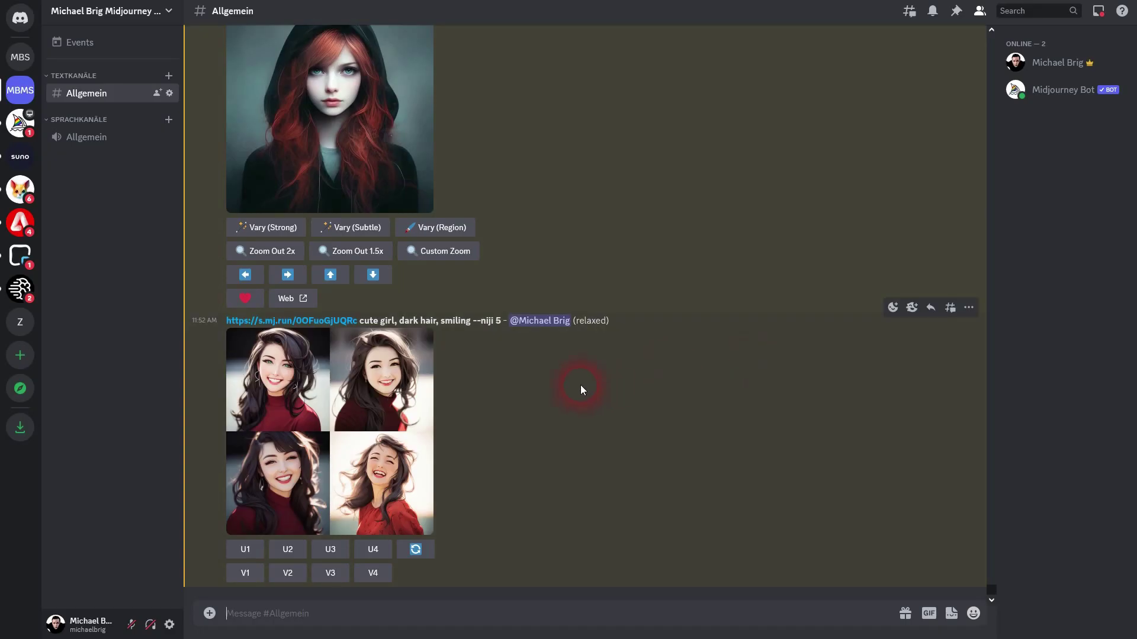
type("/se")
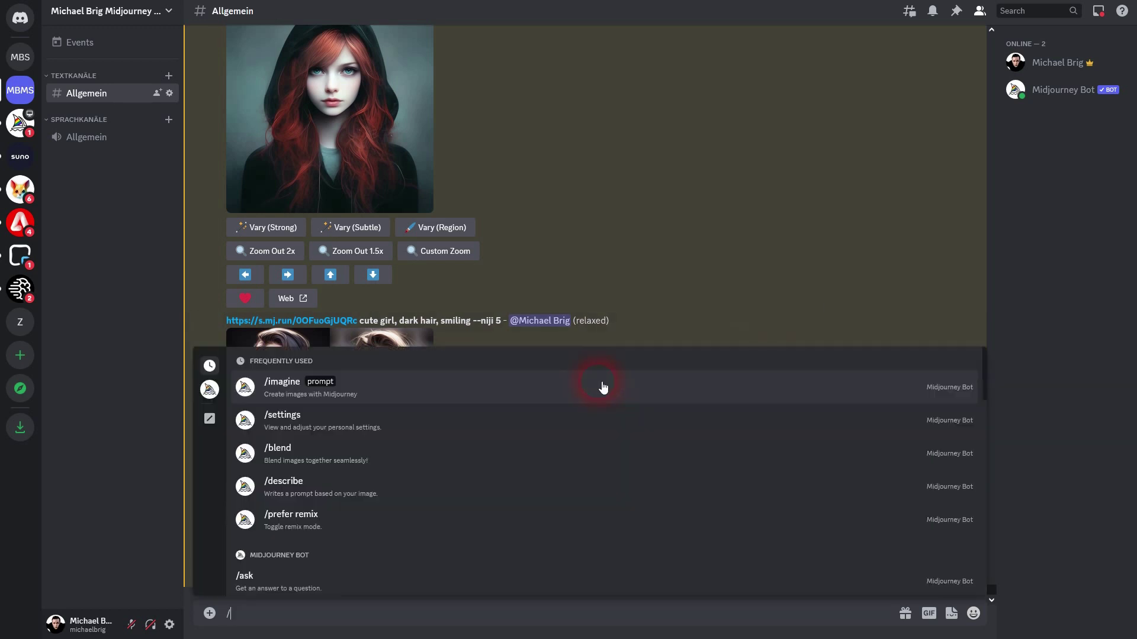
left_click(603, 385)
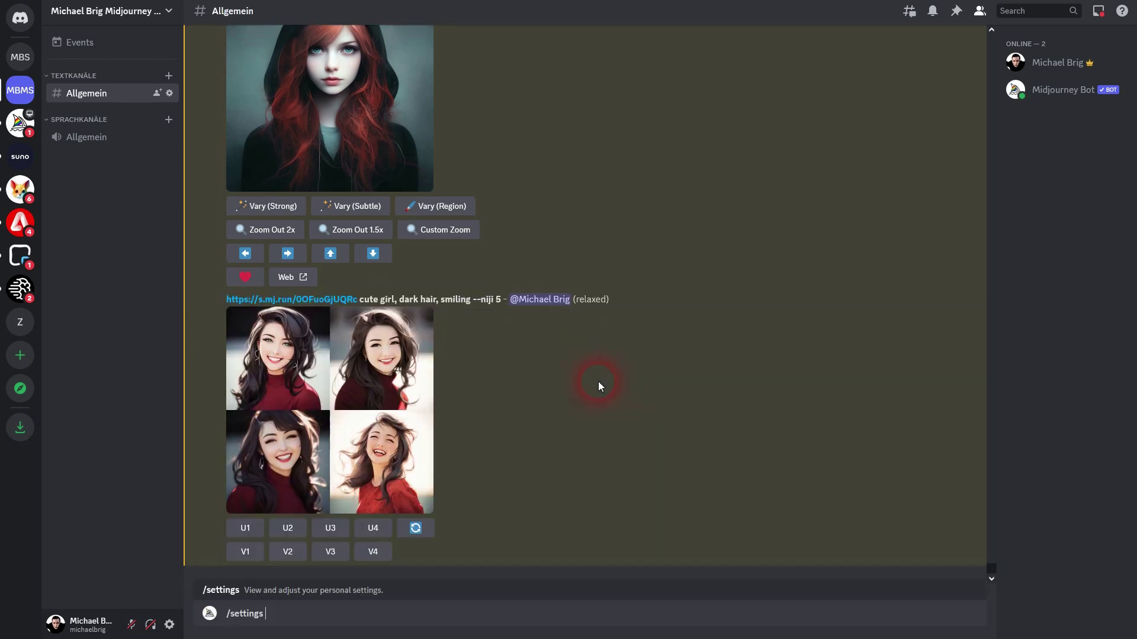
key("Return")
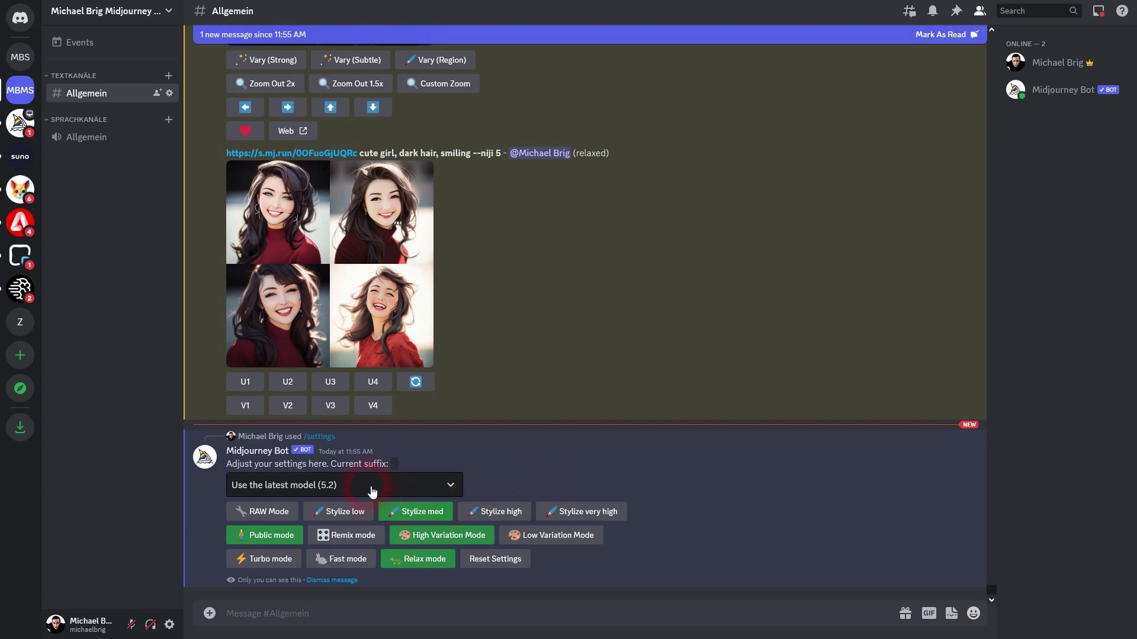
left_click(373, 490)
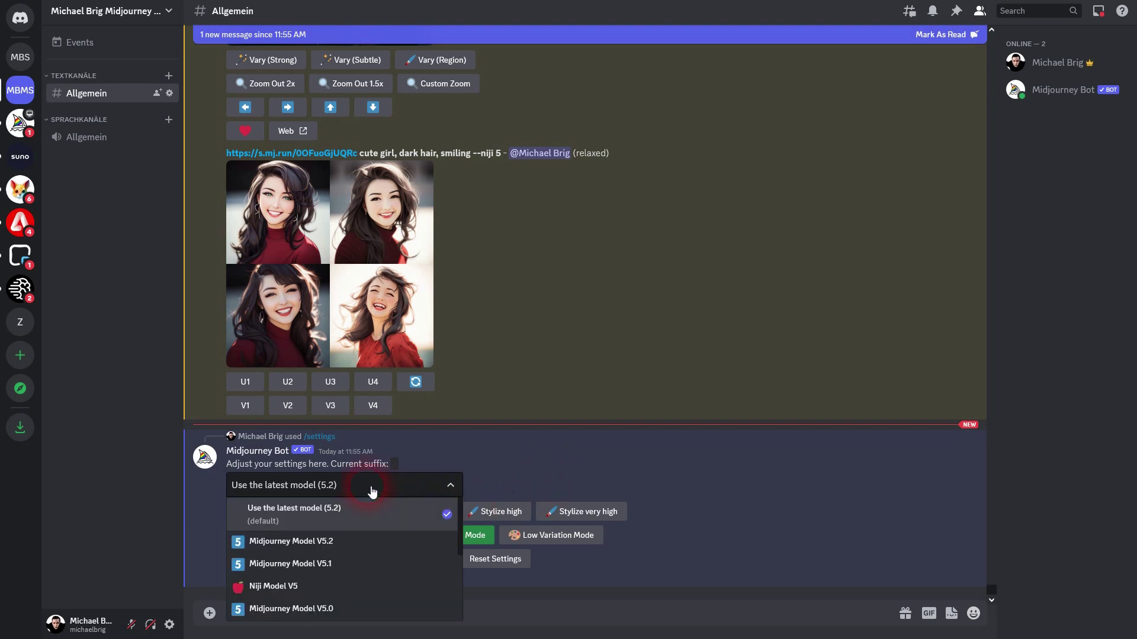
left_click(292, 590)
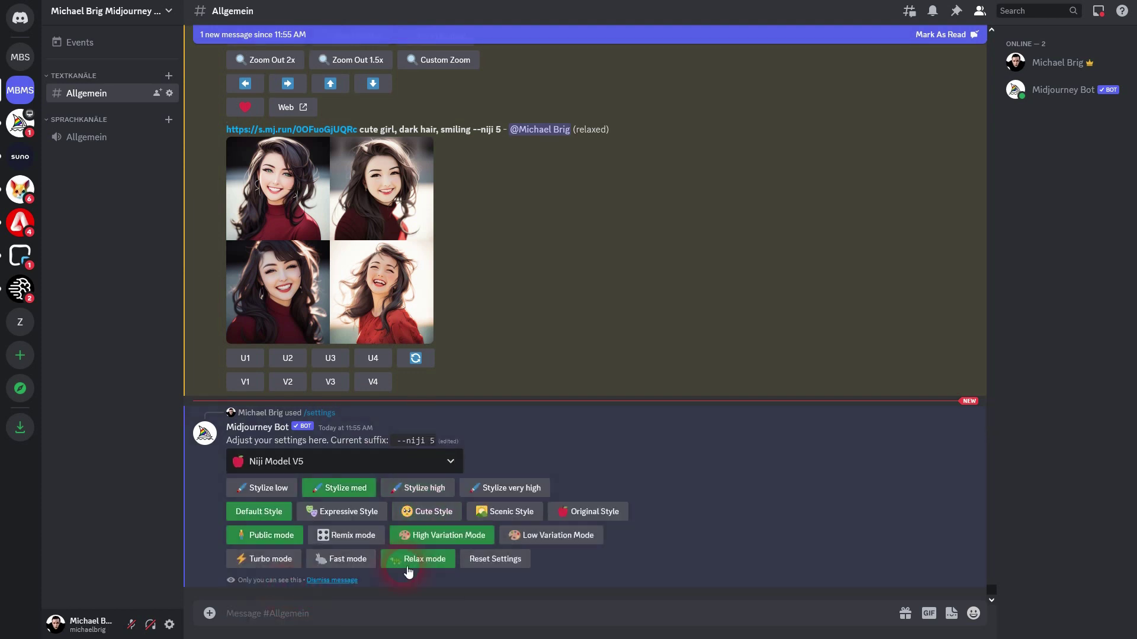
left_click_drag(474, 132, 507, 136)
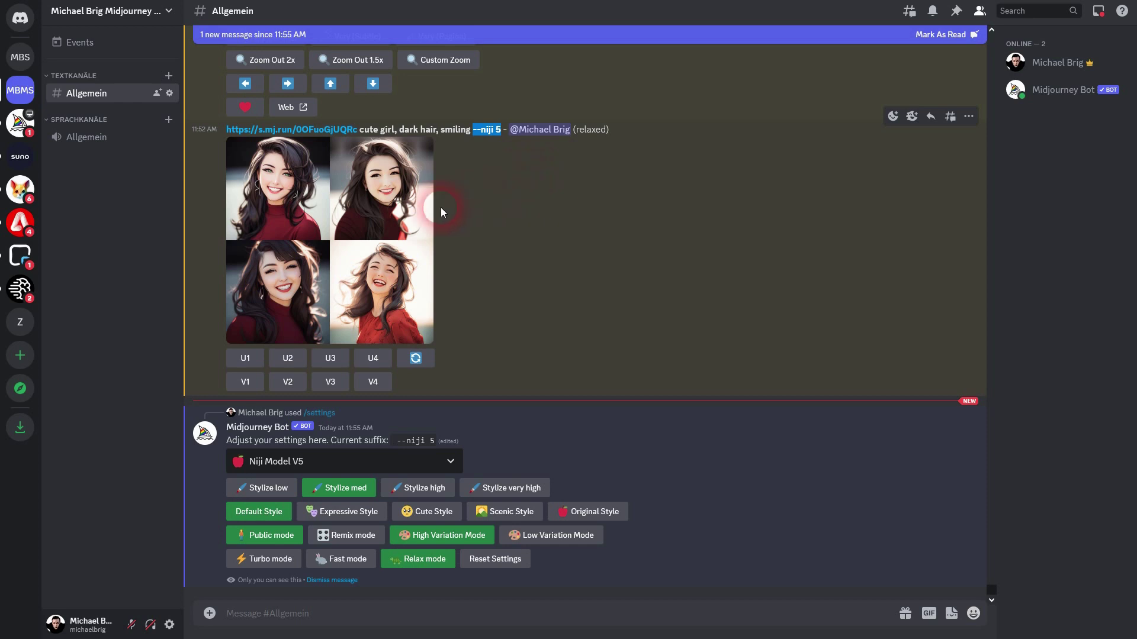
Begin an /imagine prompt reading 'cute girl, smiling, dark hair'
left_click(271, 620)
type("/ima")
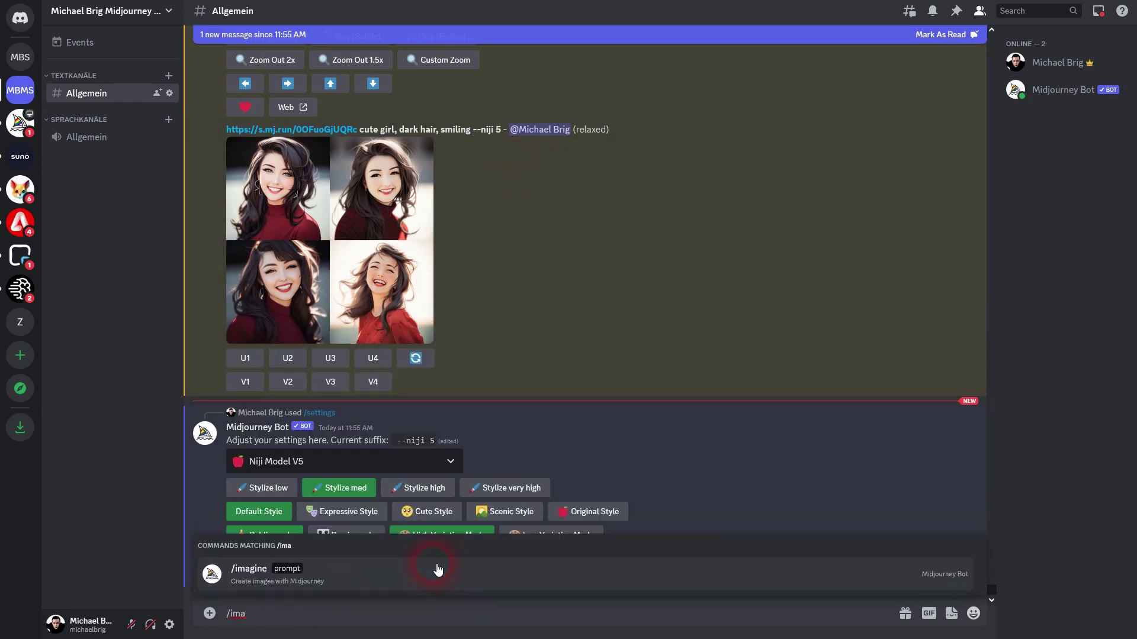
left_click(253, 577)
type("c")
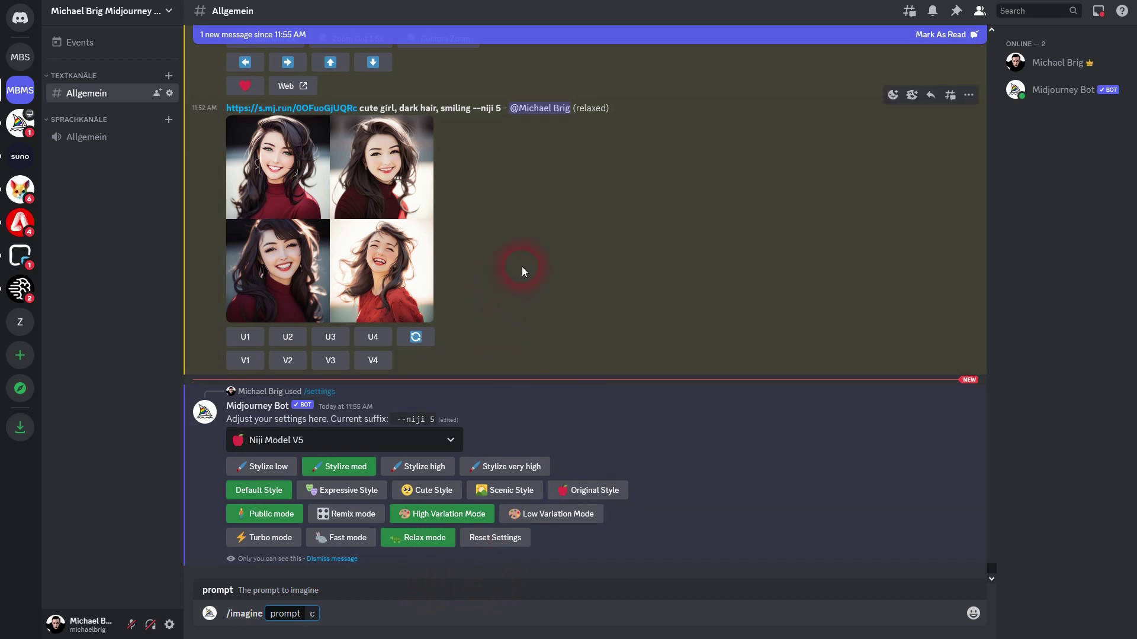
type("ute girl,")
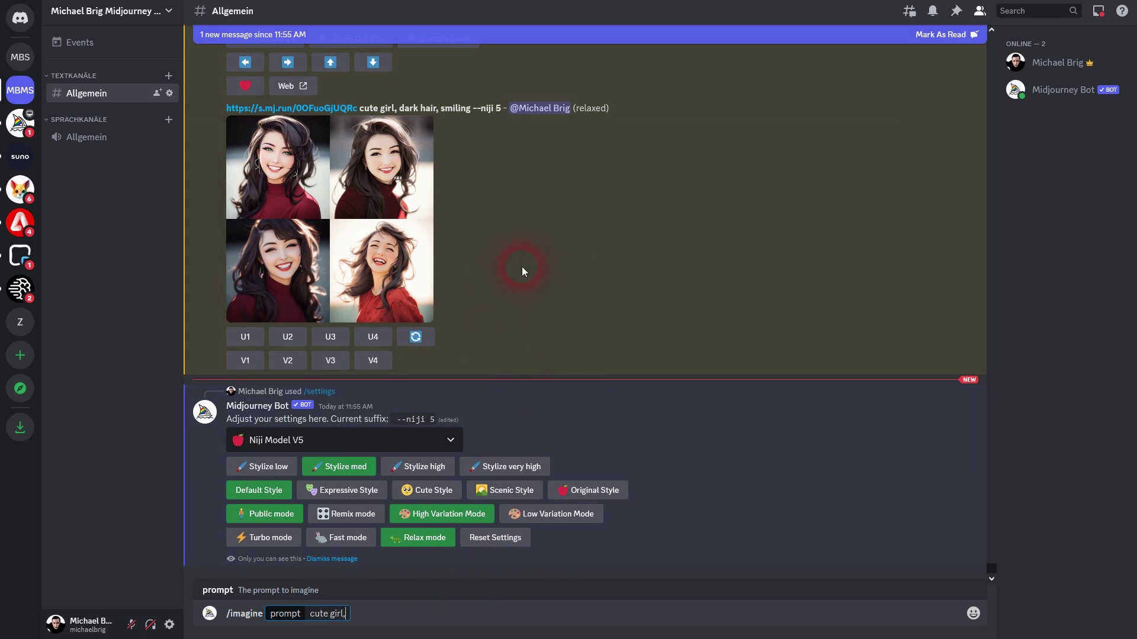
type(" smiling")
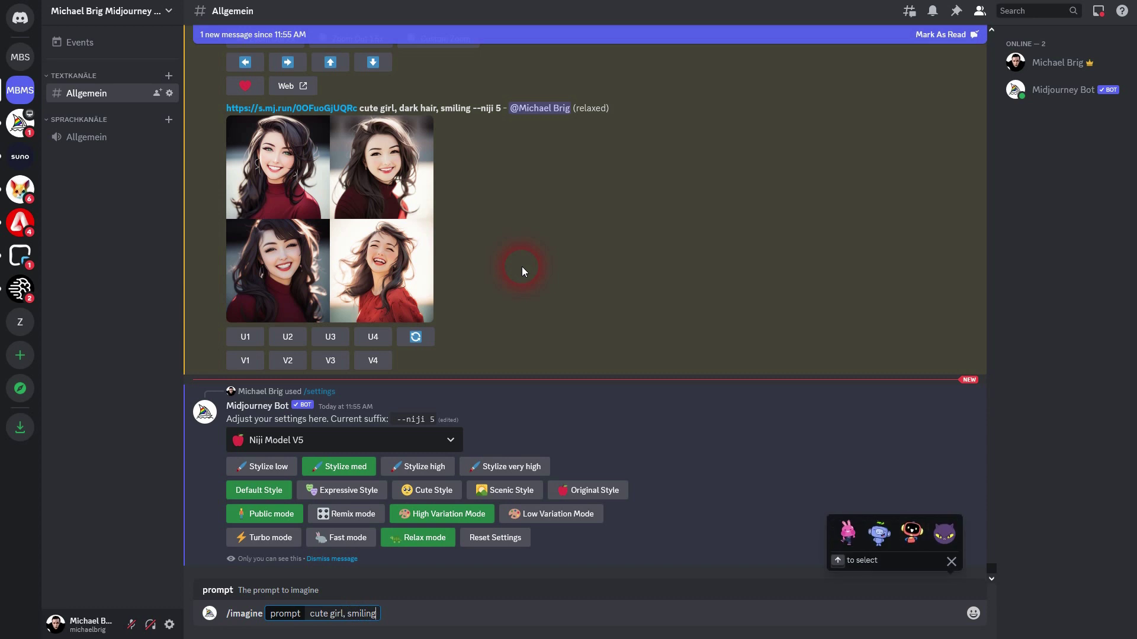
type(", dark hair")
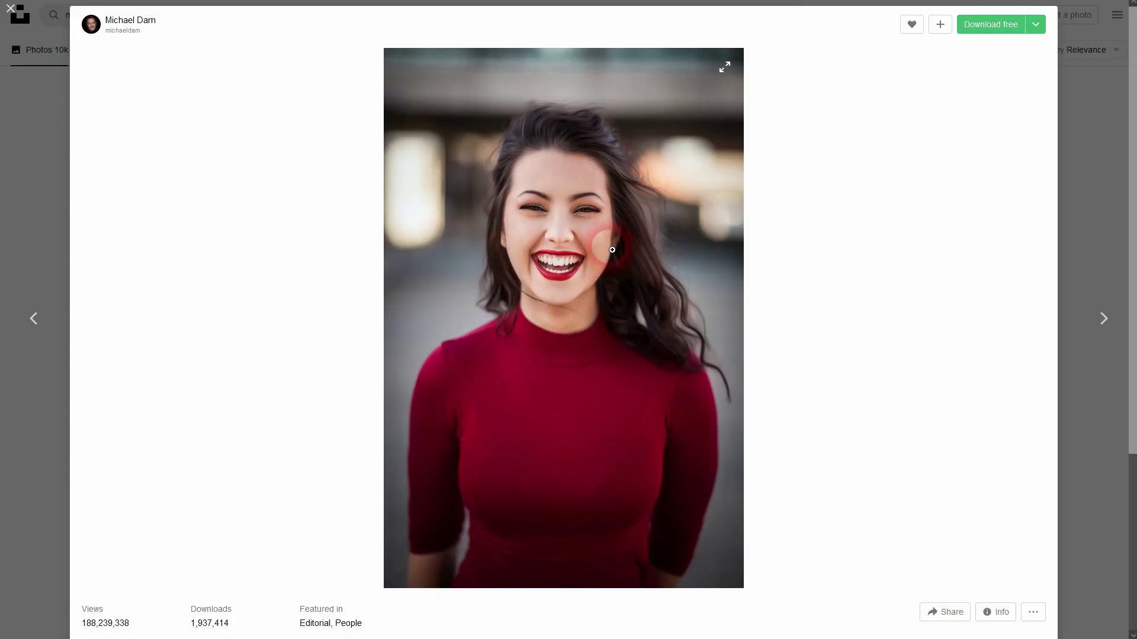
Copy the image link of the Unsplash photo showing the woman in the red top
right_click(479, 153)
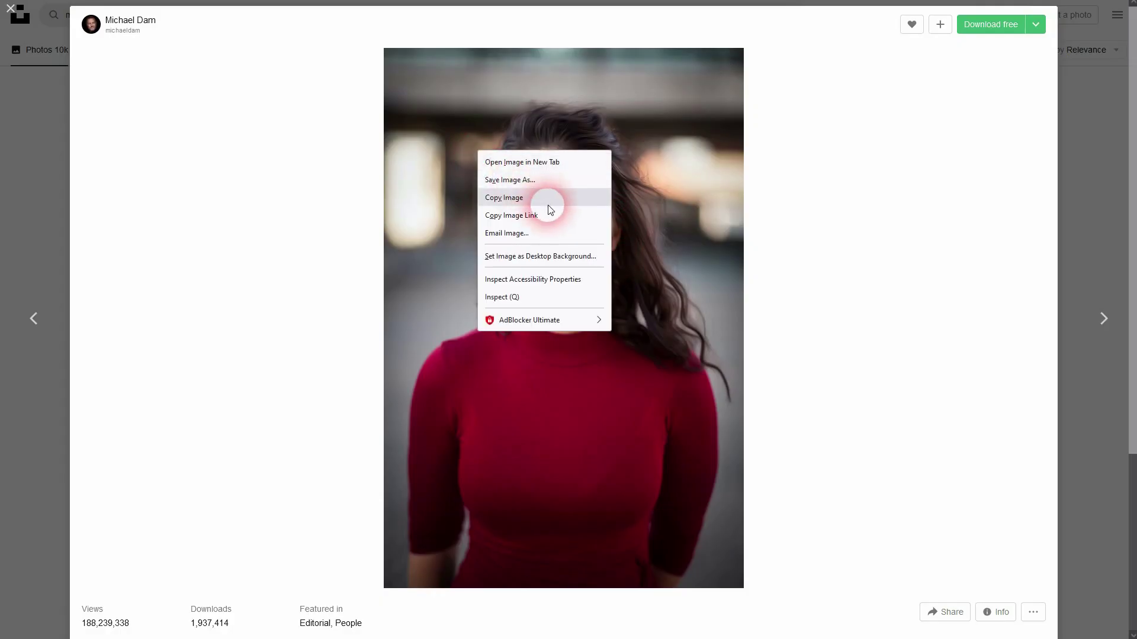
left_click(534, 216)
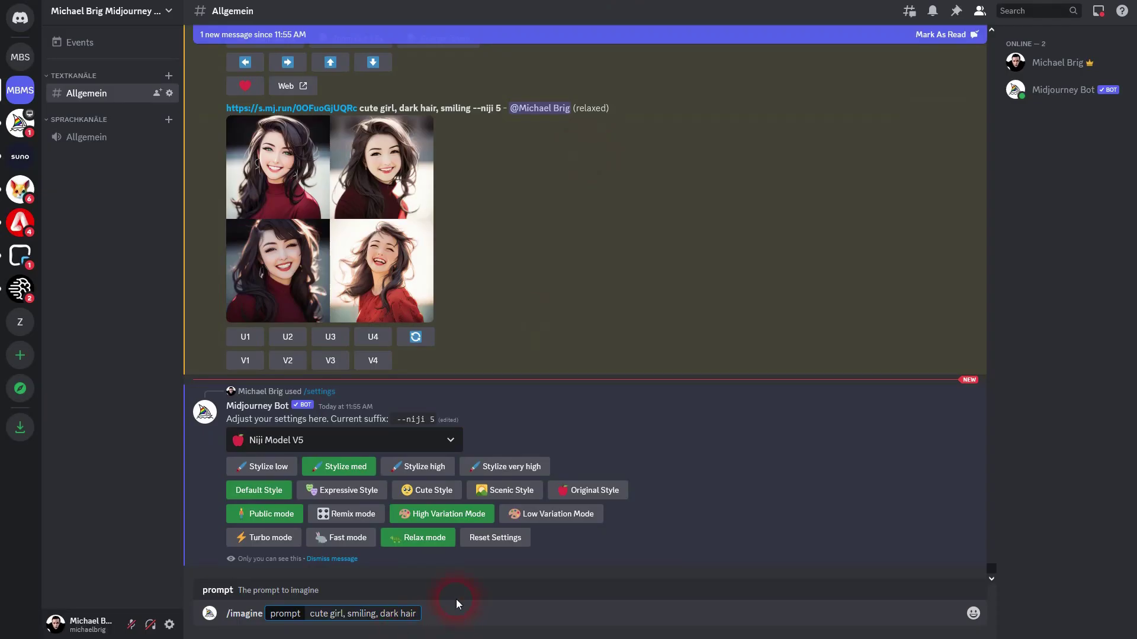
Paste the photo URL after the prompt text and submit the --niji 5 imagine job
key("ctrl+v")
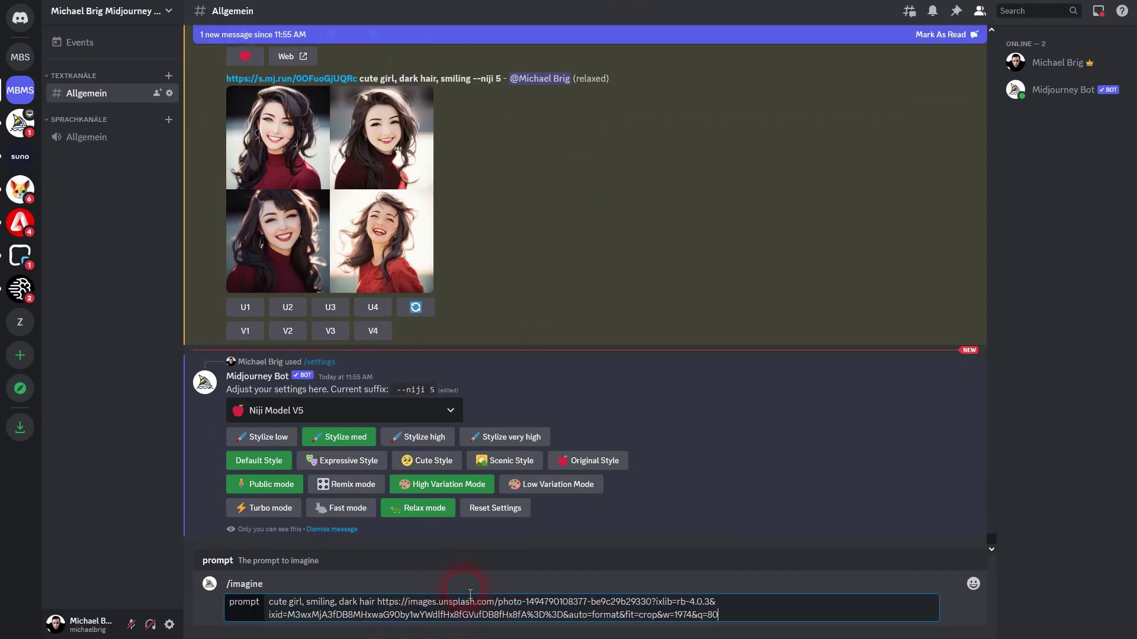
key("Return")
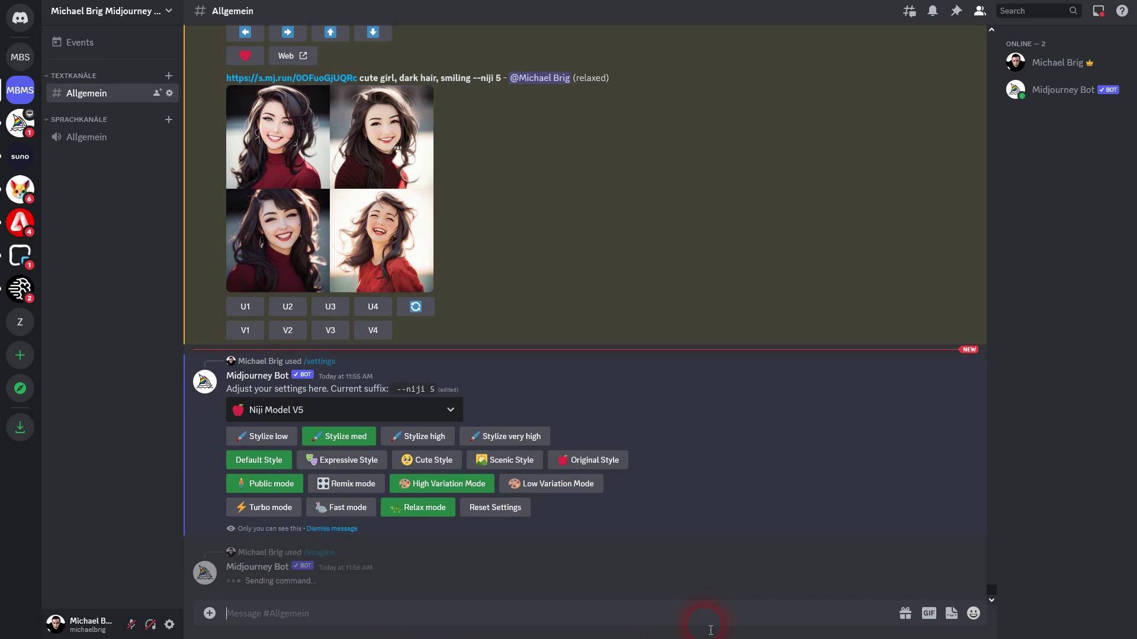
left_click_drag(479, 581, 513, 569)
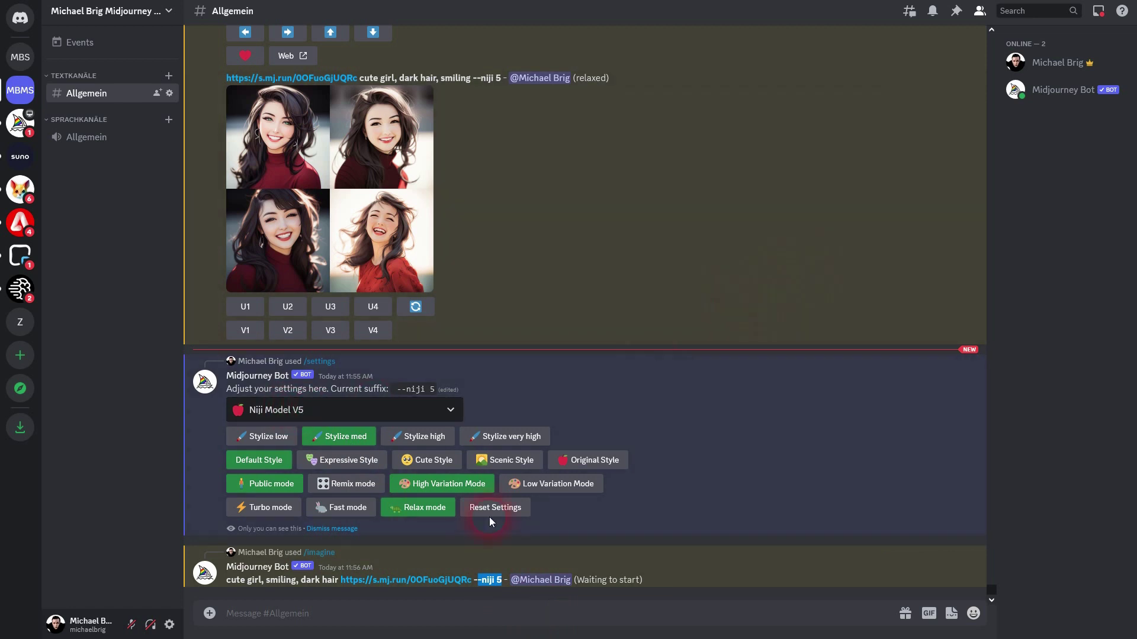
left_click(335, 616)
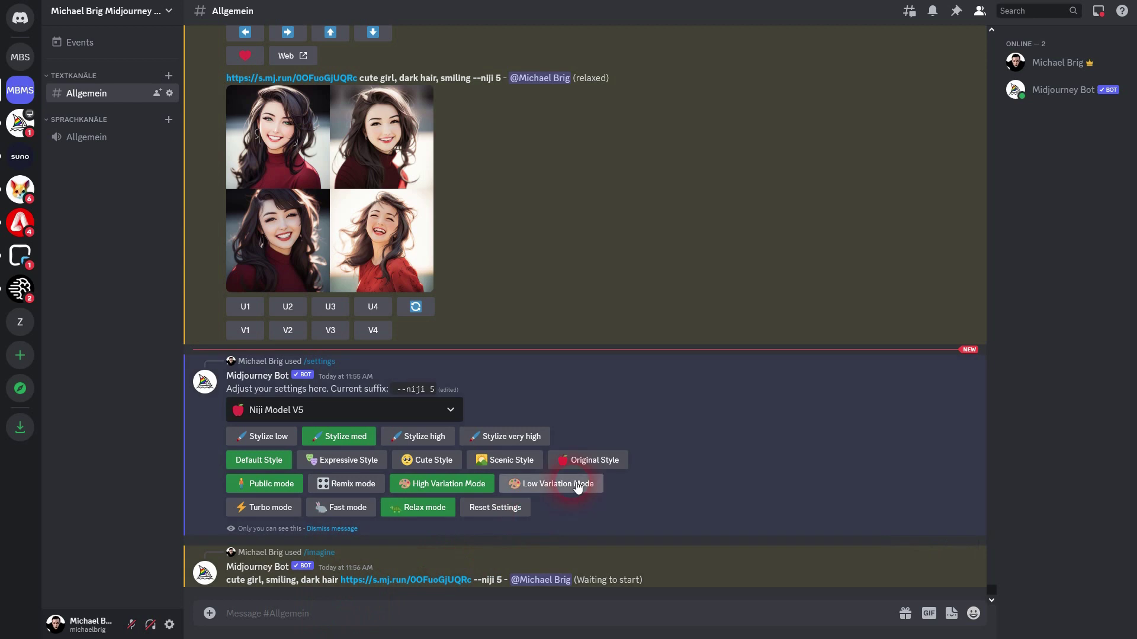
Run /describe on the downloaded Unsplash photo of the woman in red
type("/des")
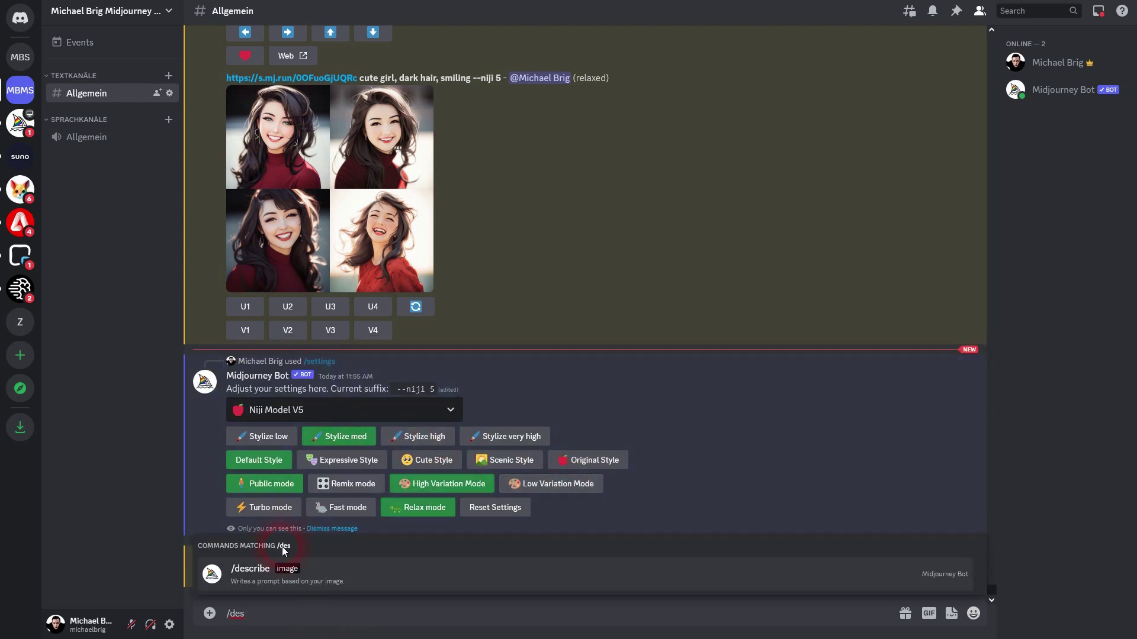
left_click(248, 580)
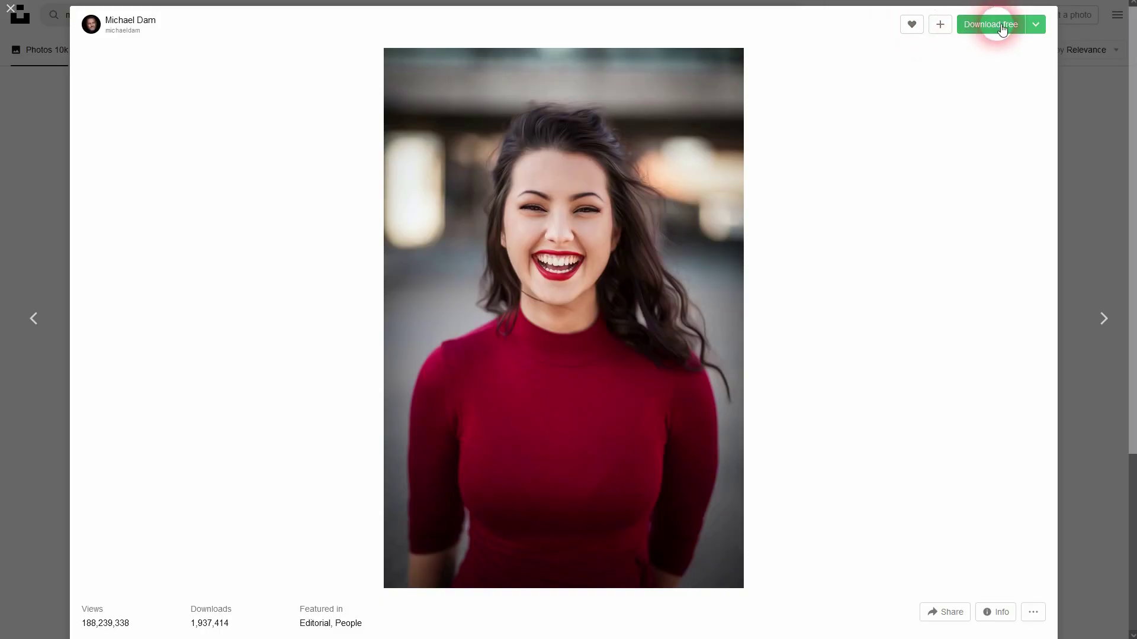
left_click(1001, 25)
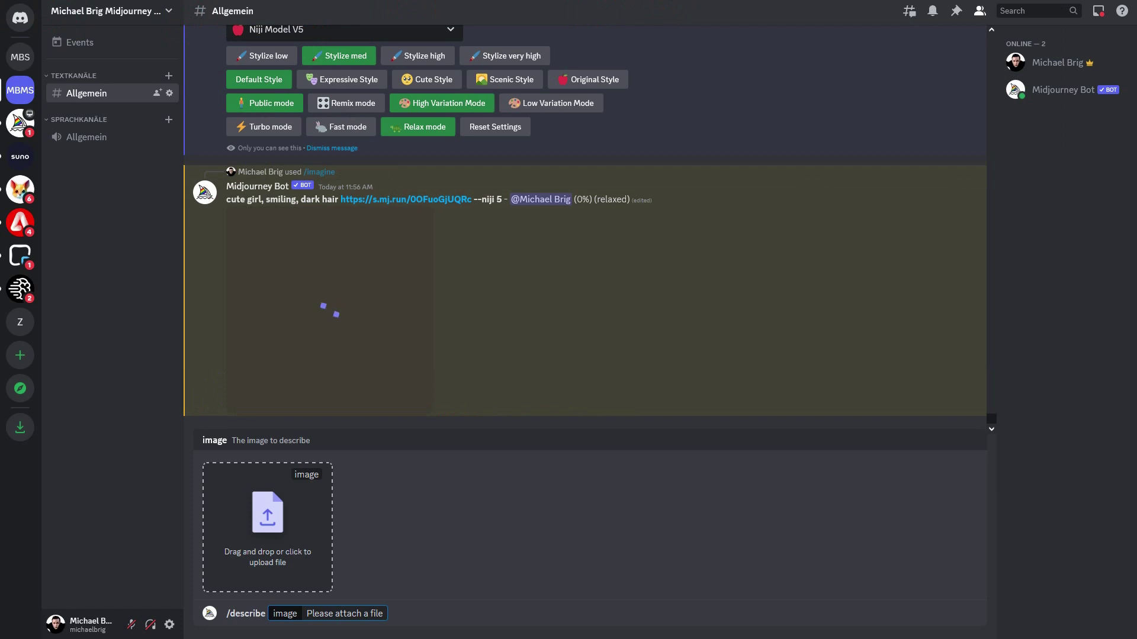
left_click_drag(243, 427, 279, 570)
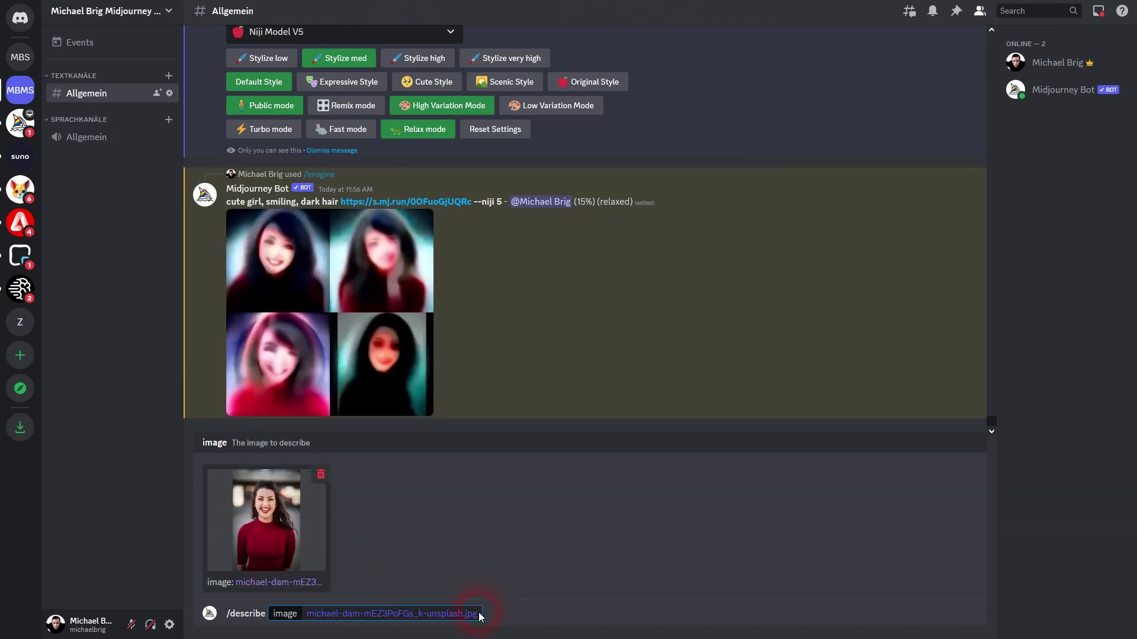
key("Return")
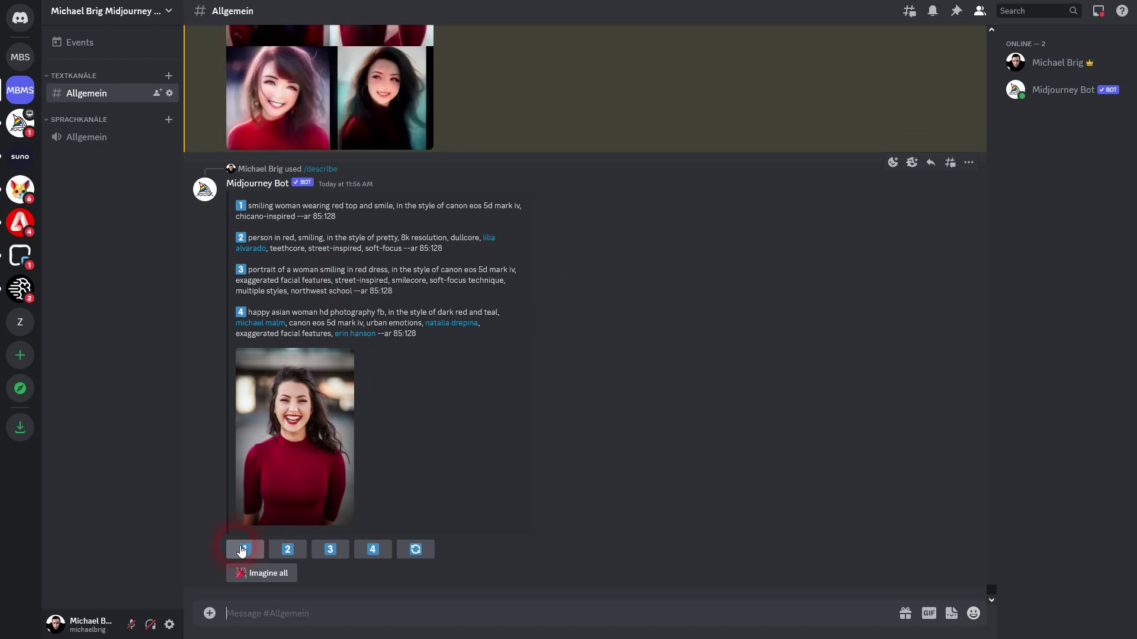
Queue suggested prompt 1, then start prompt 2 with ' --style' appended
left_click(242, 550)
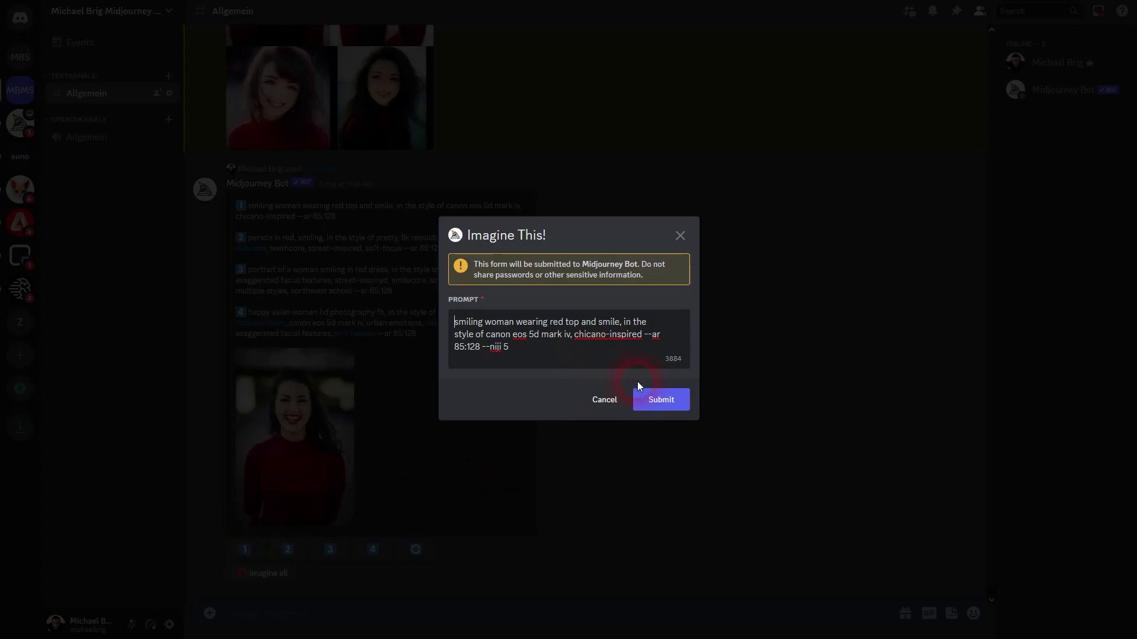
left_click(661, 405)
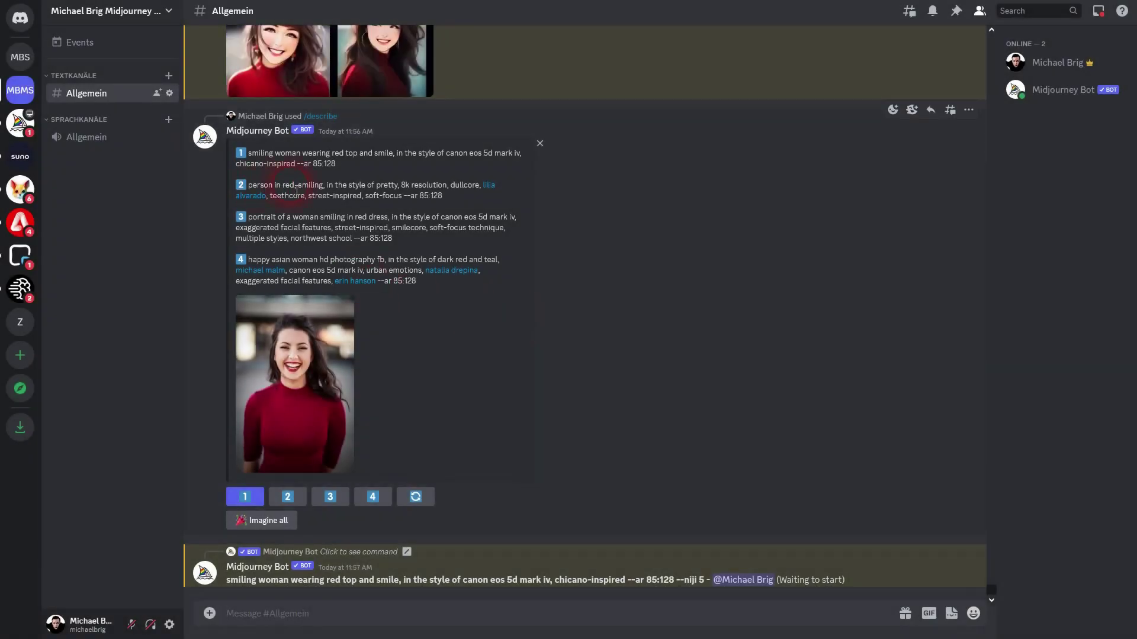
left_click(288, 497)
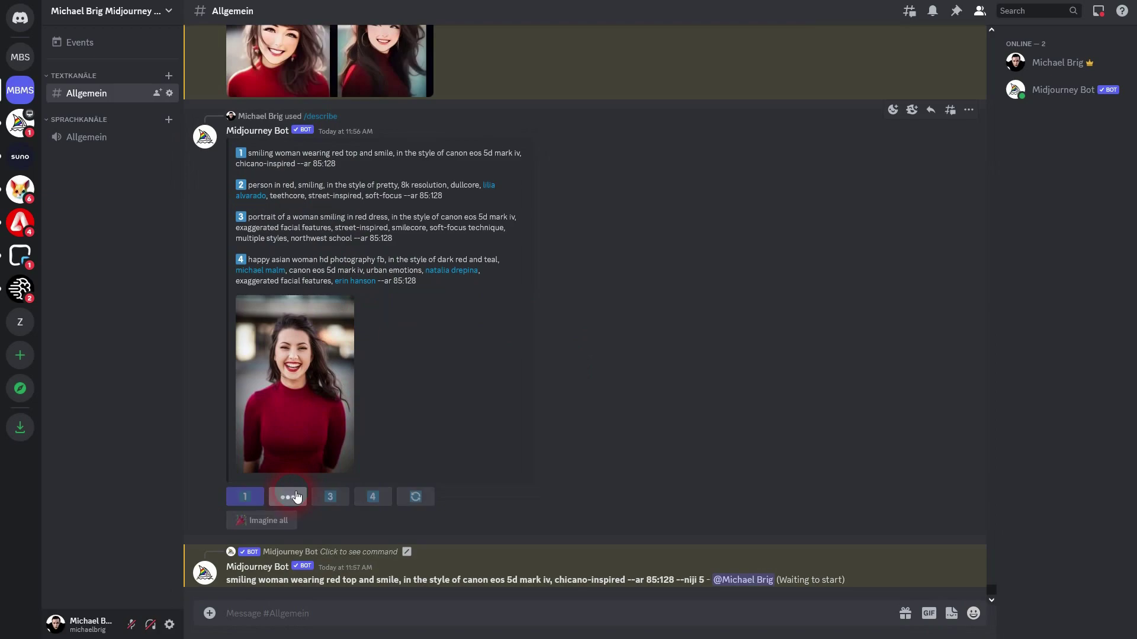
type("-")
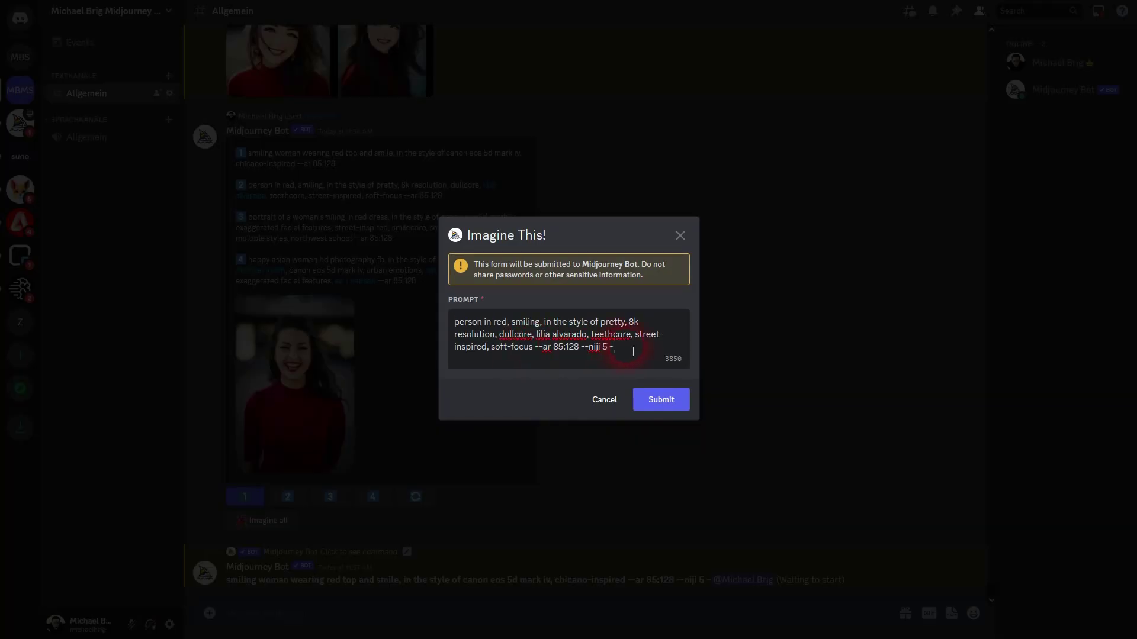
type("-style")
Read the Niji 5 cute, expressive, original and scenic style options and browse their example grids
key("alt+Tab")
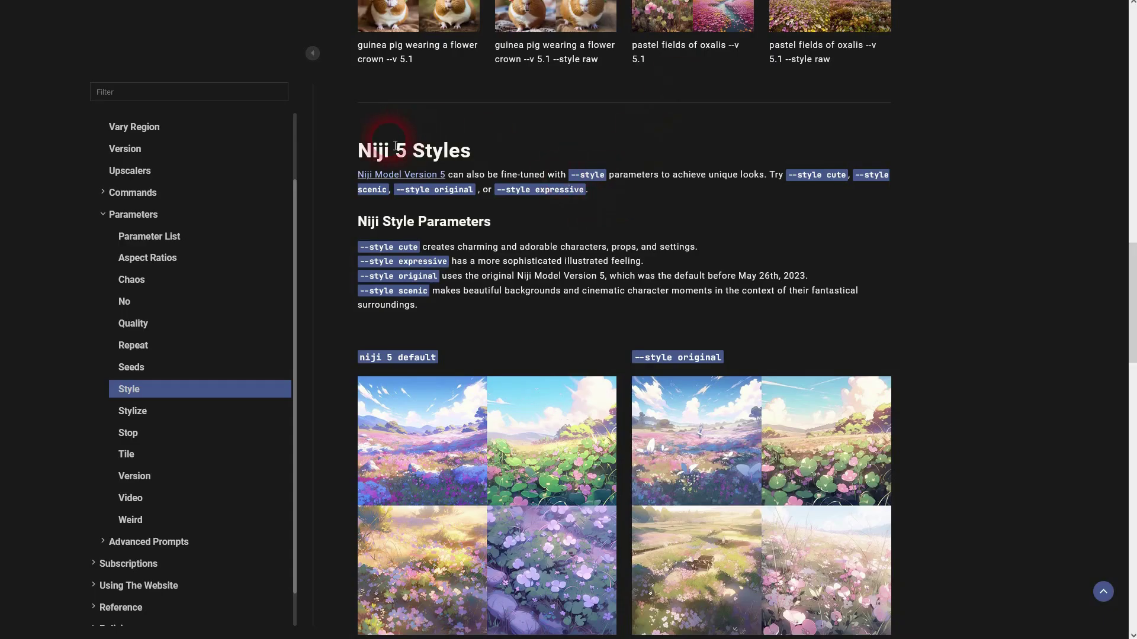
left_click_drag(357, 150, 474, 153)
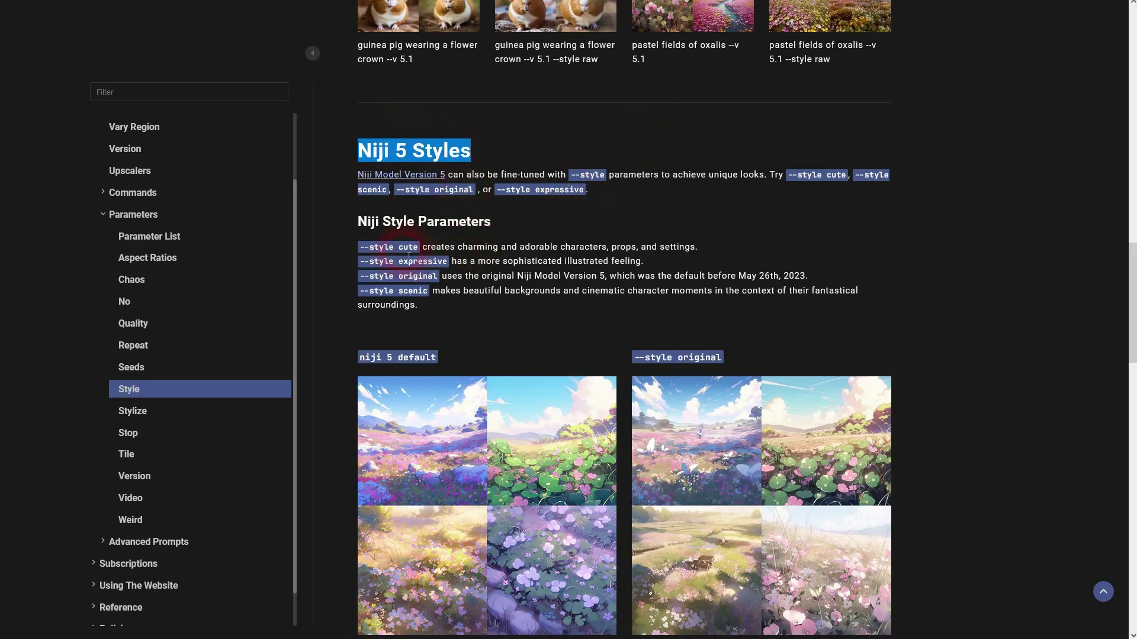
left_click_drag(399, 247, 421, 251)
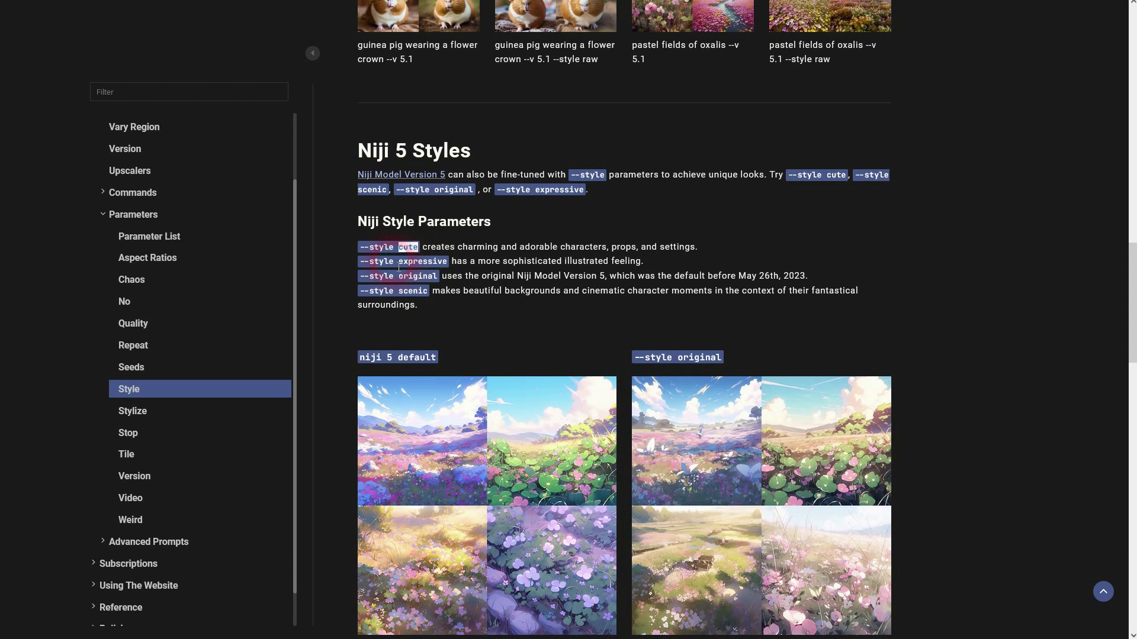
double_click(412, 262)
double_click(412, 276)
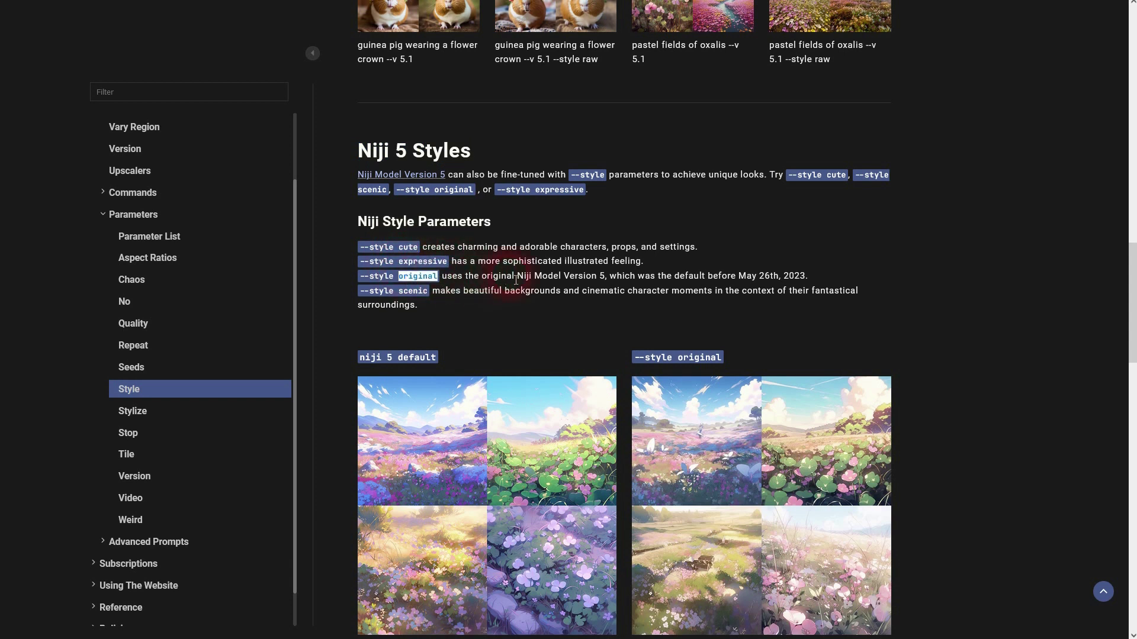
left_click_drag(667, 278, 734, 280)
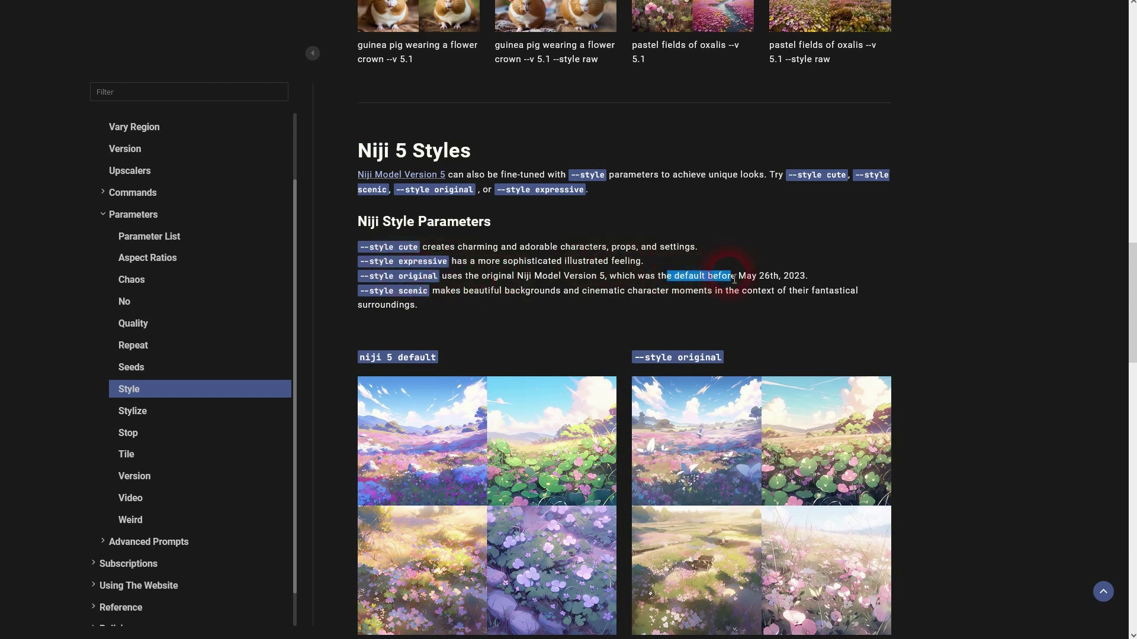
double_click(412, 291)
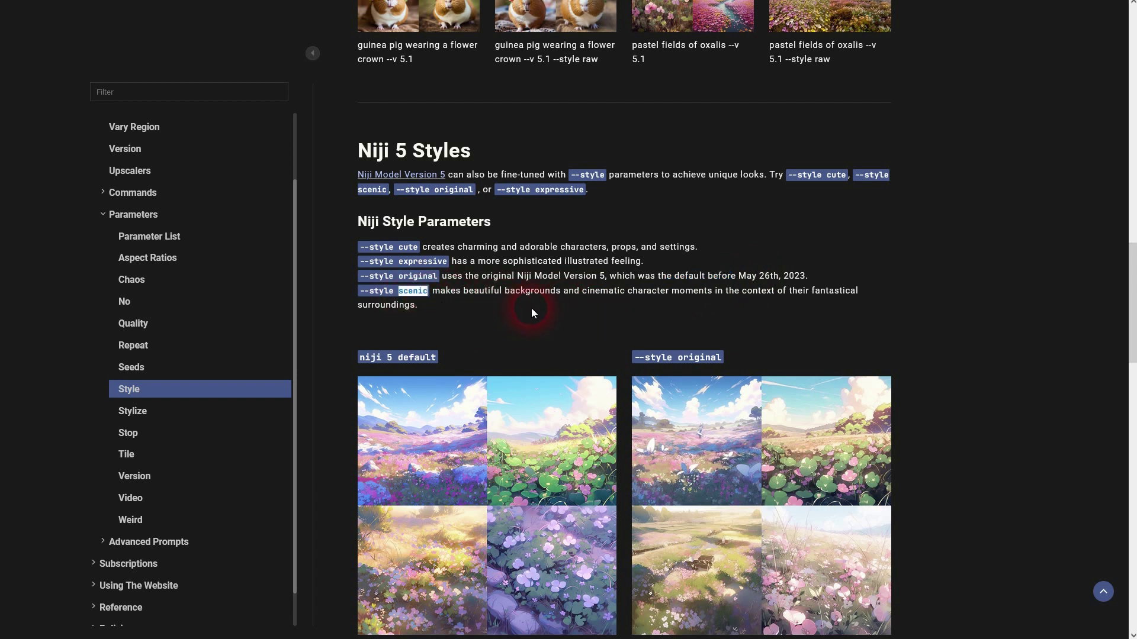
scroll(531, 308, "down", 7)
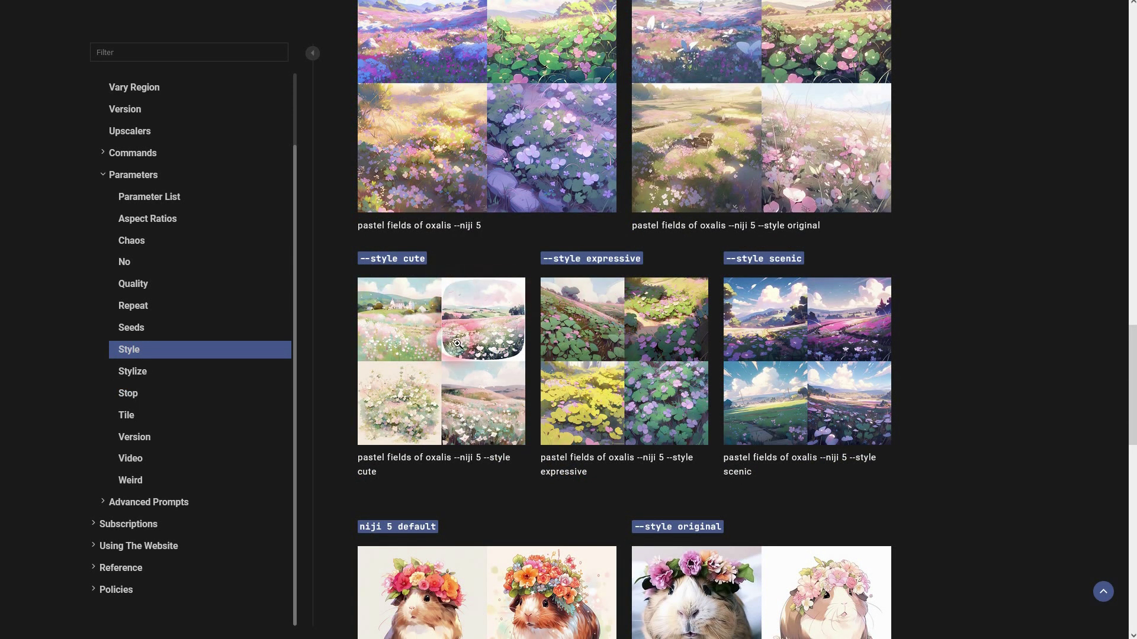
scroll(461, 343, "down", 7)
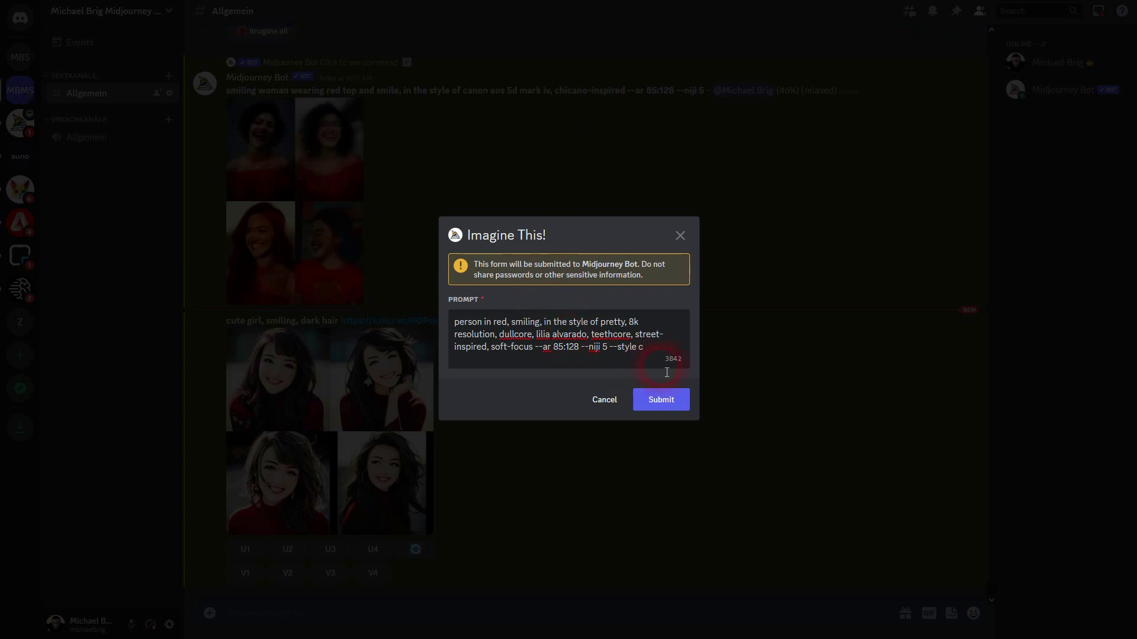
Submit prompt 2 with --style cute, then send prompt 3 with --style expressive
left_click(669, 400)
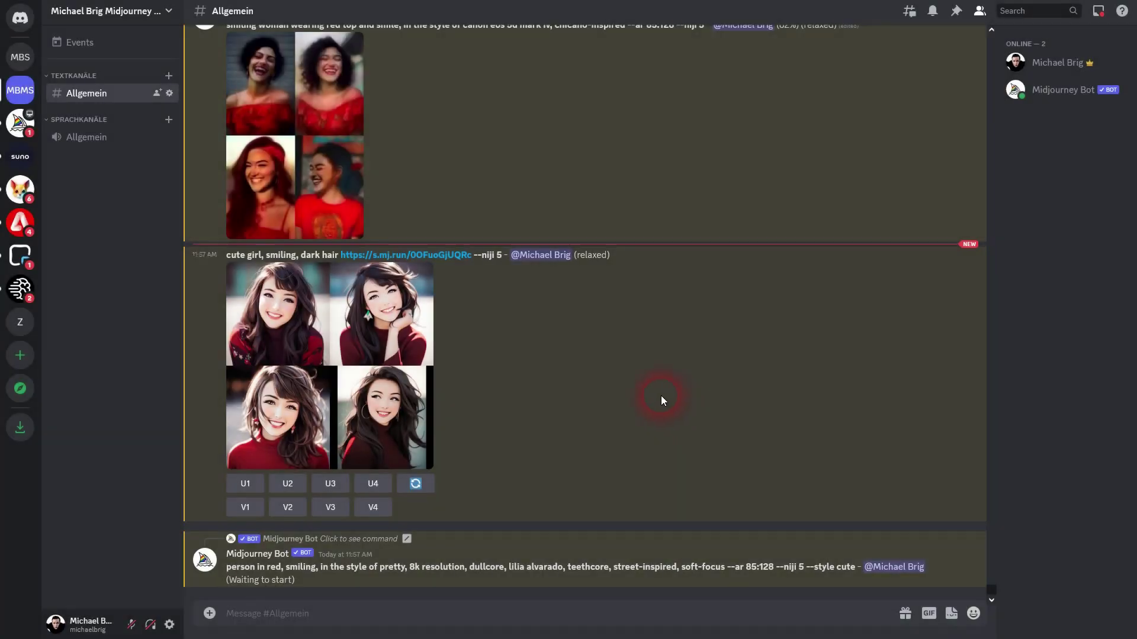
scroll(645, 379, "up", 5)
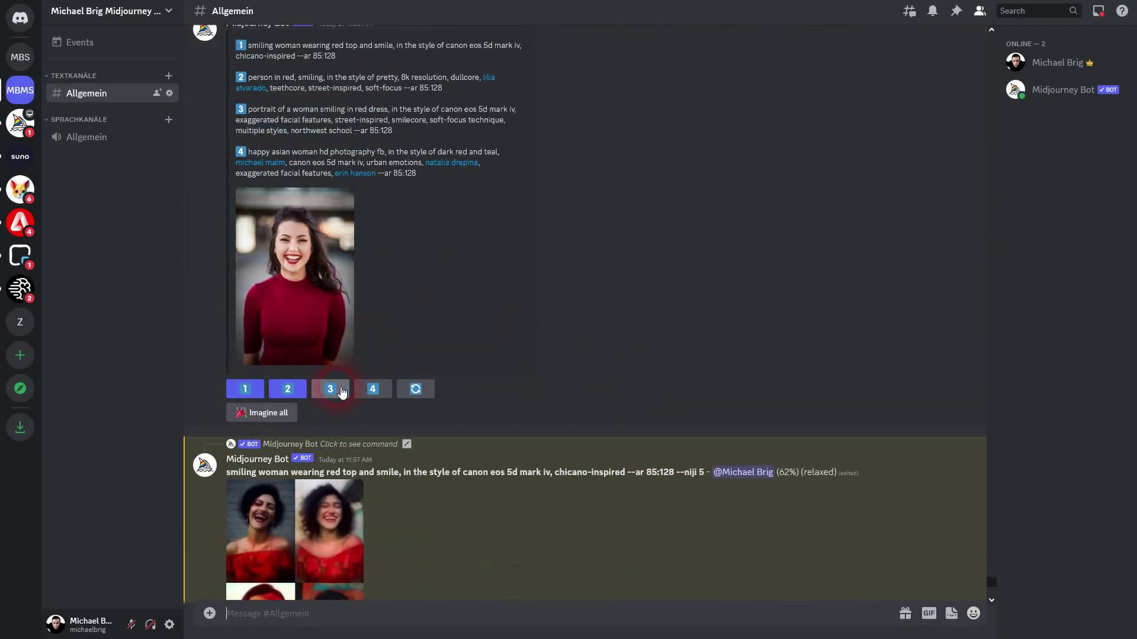
left_click(329, 384)
scroll(686, 360, "down", 1)
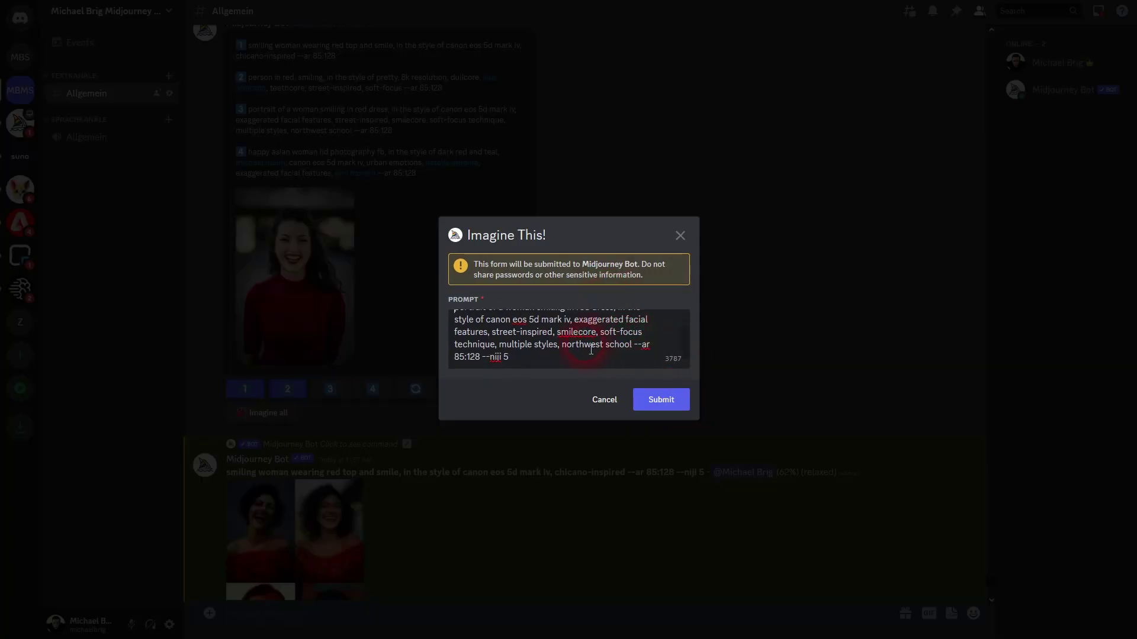
type("--style expressive")
left_click(654, 403)
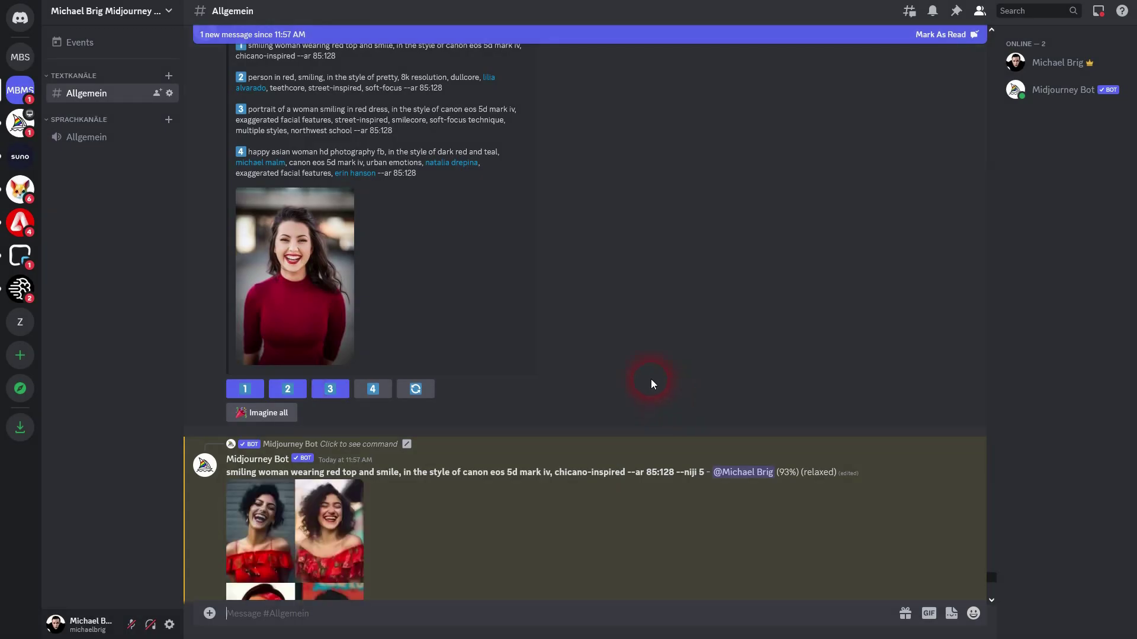
Compare the finished grids with the described prompts, then enlarge the newest red-top Niji 5 grid
scroll(648, 375, "down", 2)
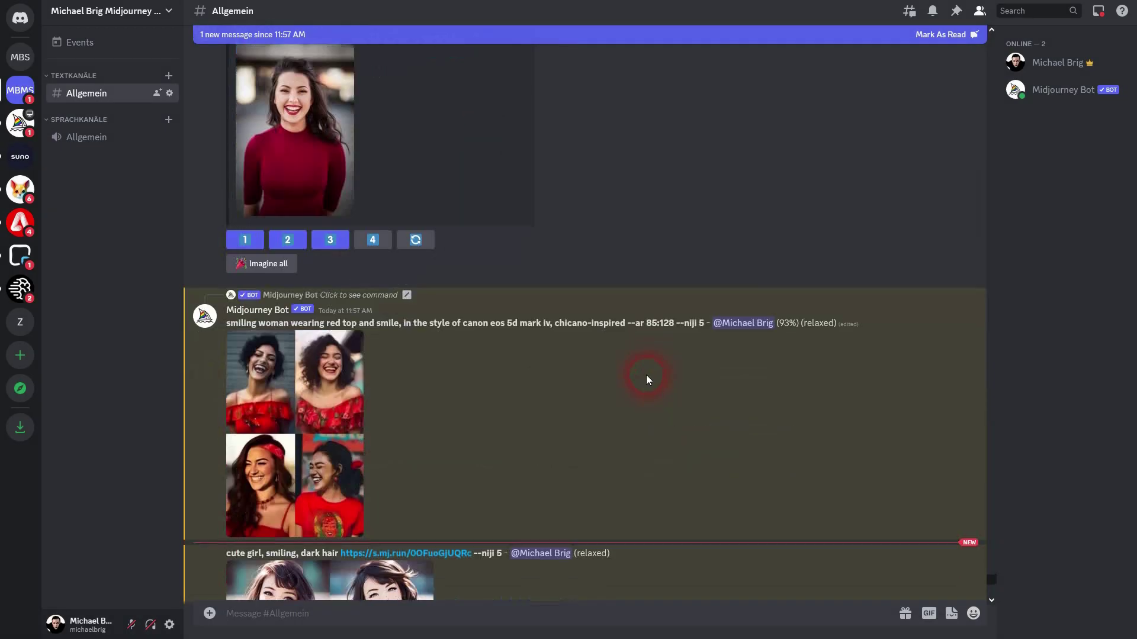
left_click(306, 403)
left_click(785, 431)
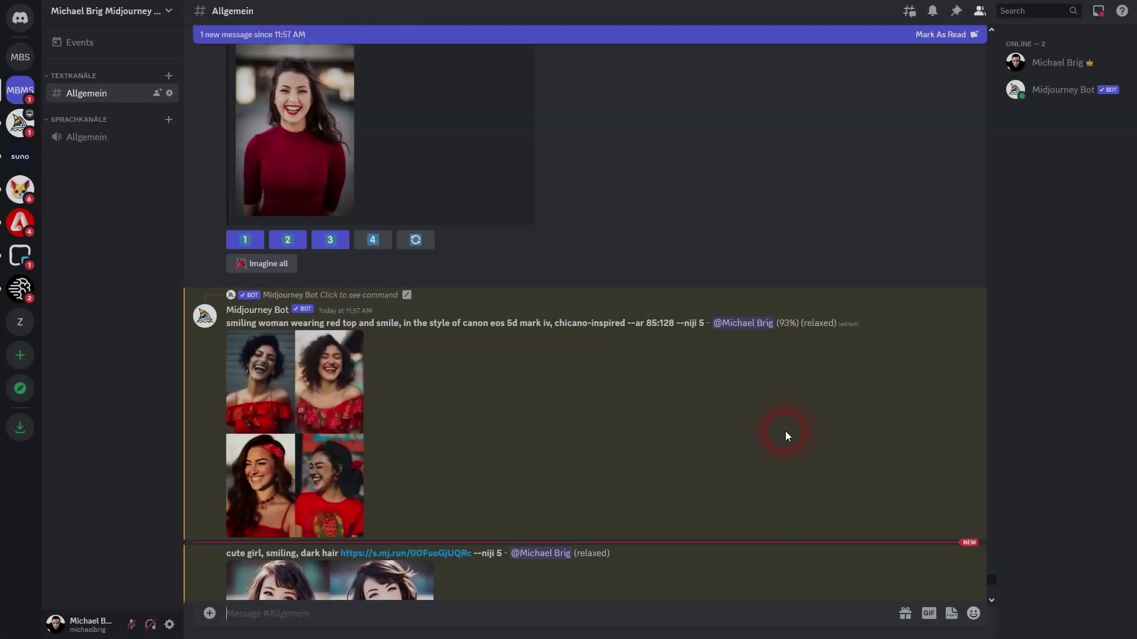
left_click_drag(680, 326, 705, 326)
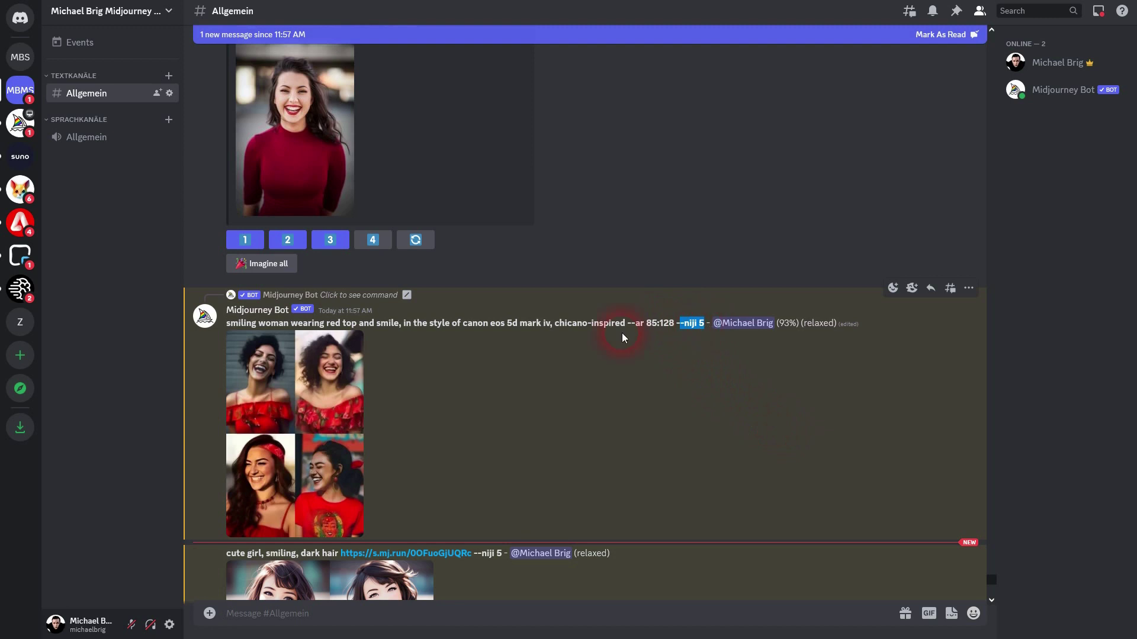
scroll(311, 405, "up", 5)
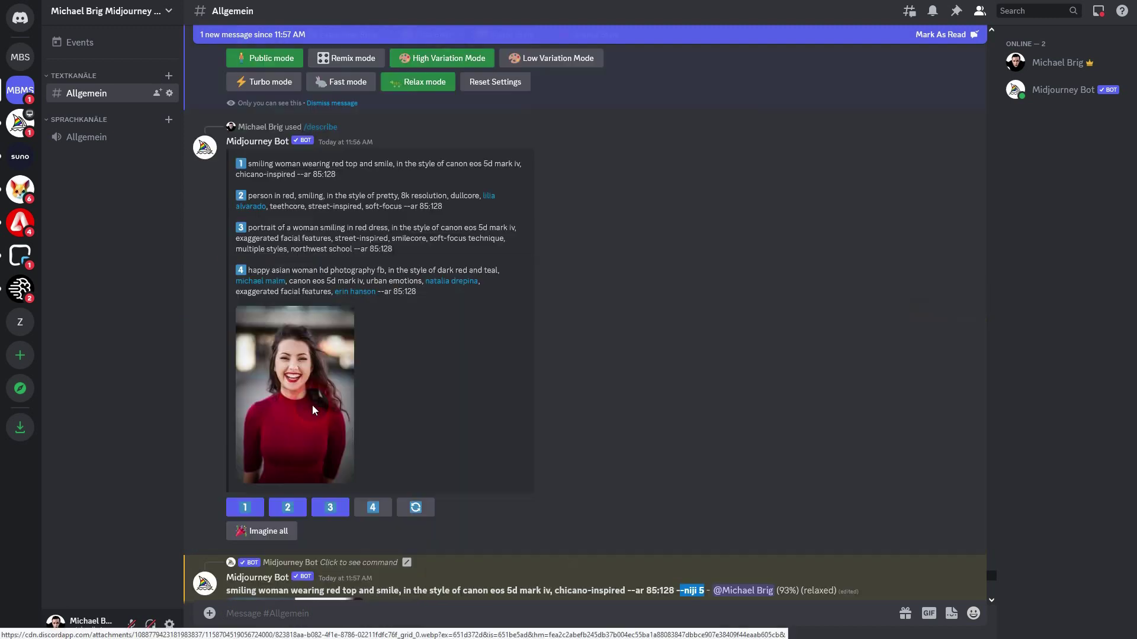
left_click_drag(342, 204, 238, 194)
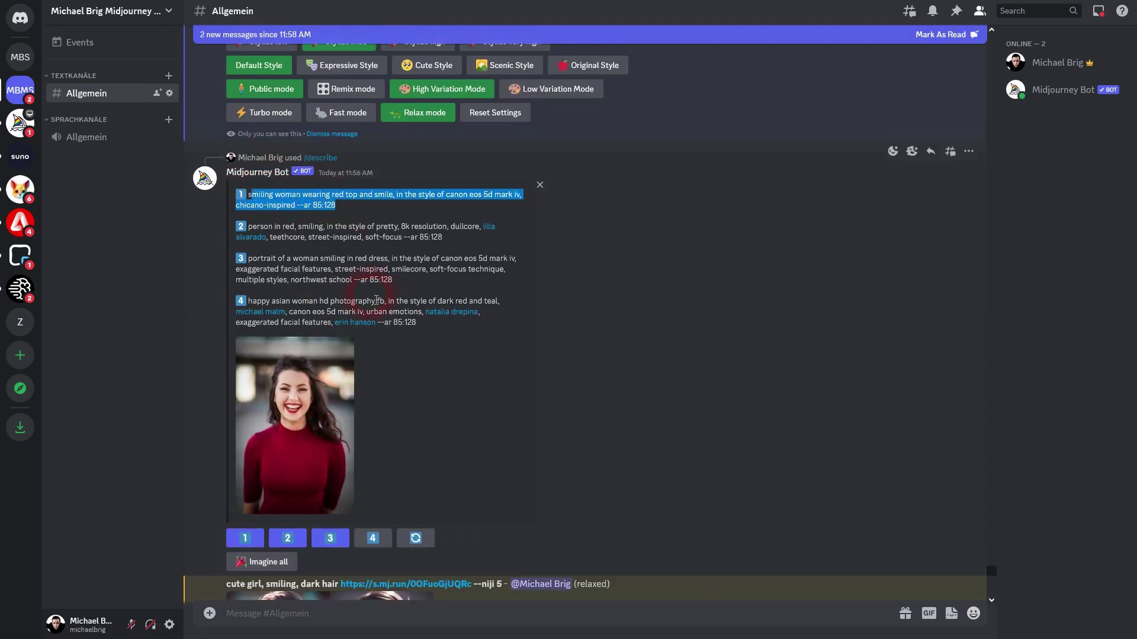
scroll(404, 322, "down", 4)
scroll(539, 290, "up", 5)
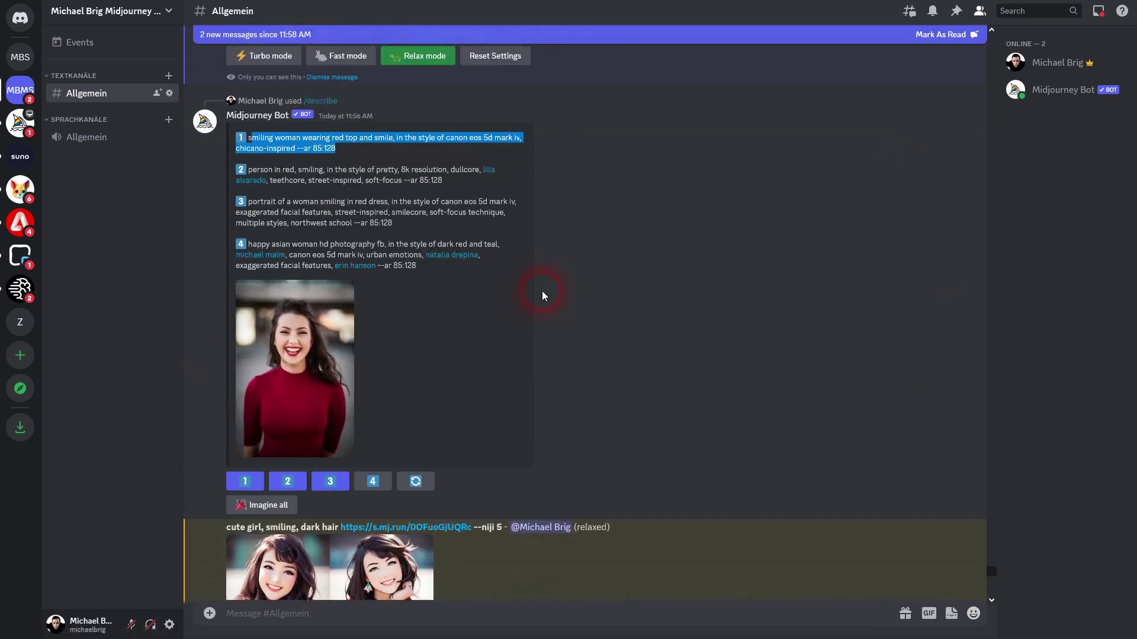
scroll(536, 290, "down", 15)
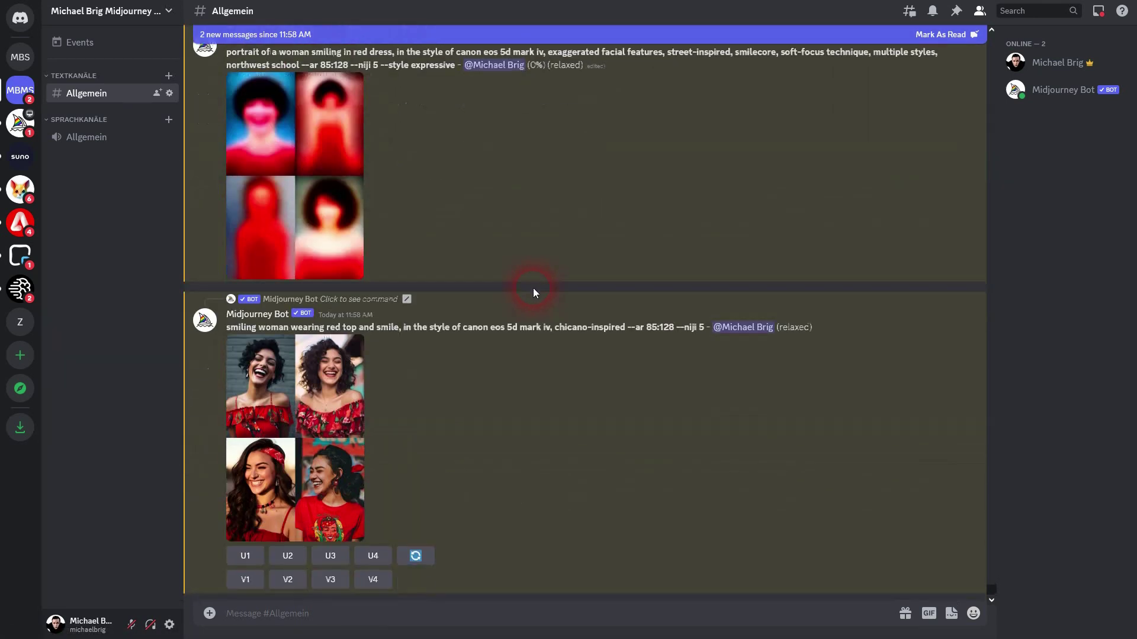
left_click(291, 441)
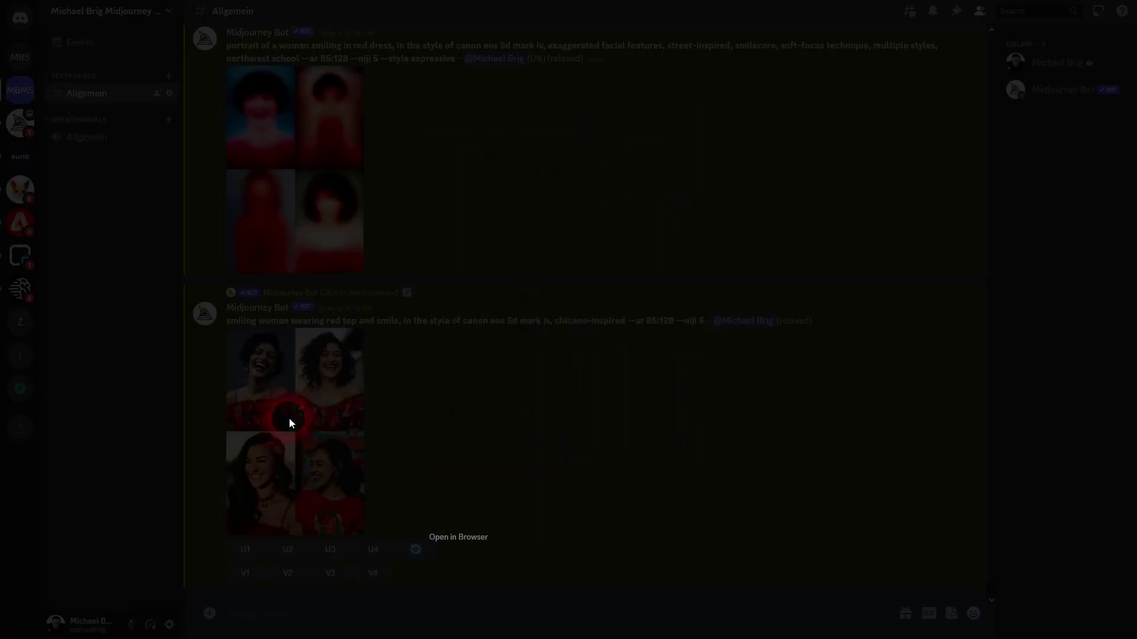
Examine the 'cute girl, smiling, dark hair' grid and upscale its third image (U3)
left_click(864, 389)
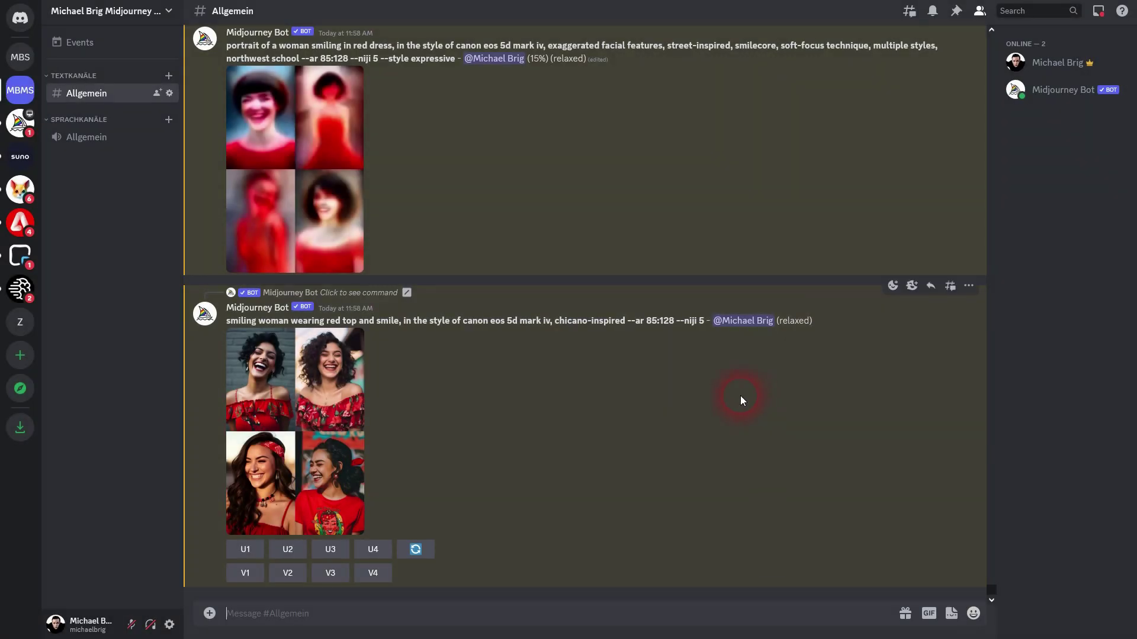
scroll(736, 396, "up", 10)
scroll(733, 395, "up", 1)
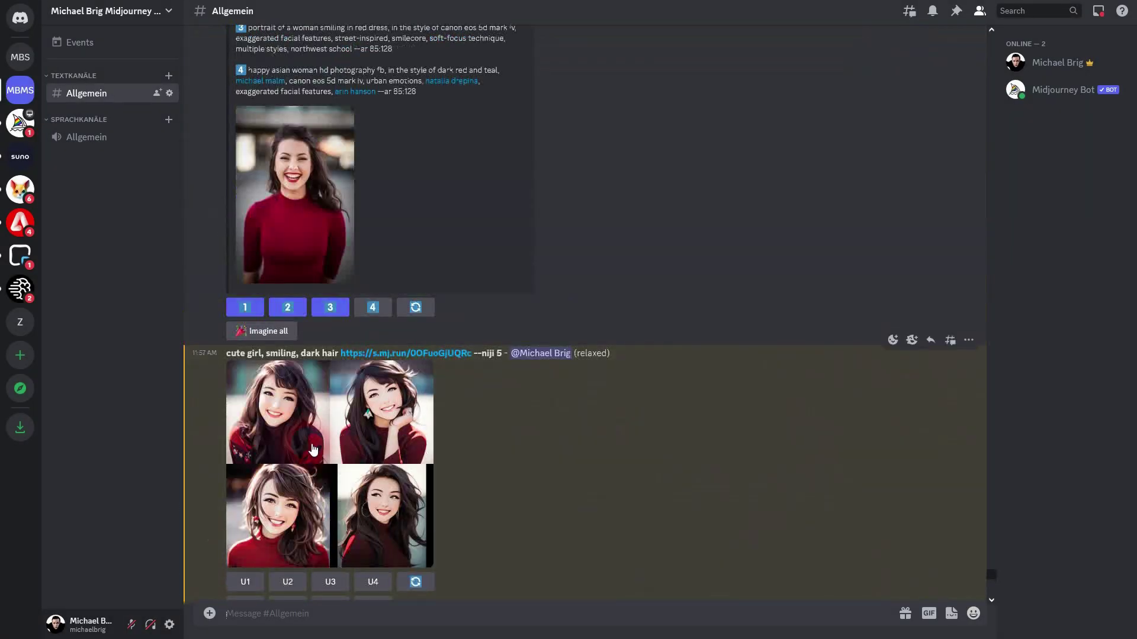
left_click(310, 454)
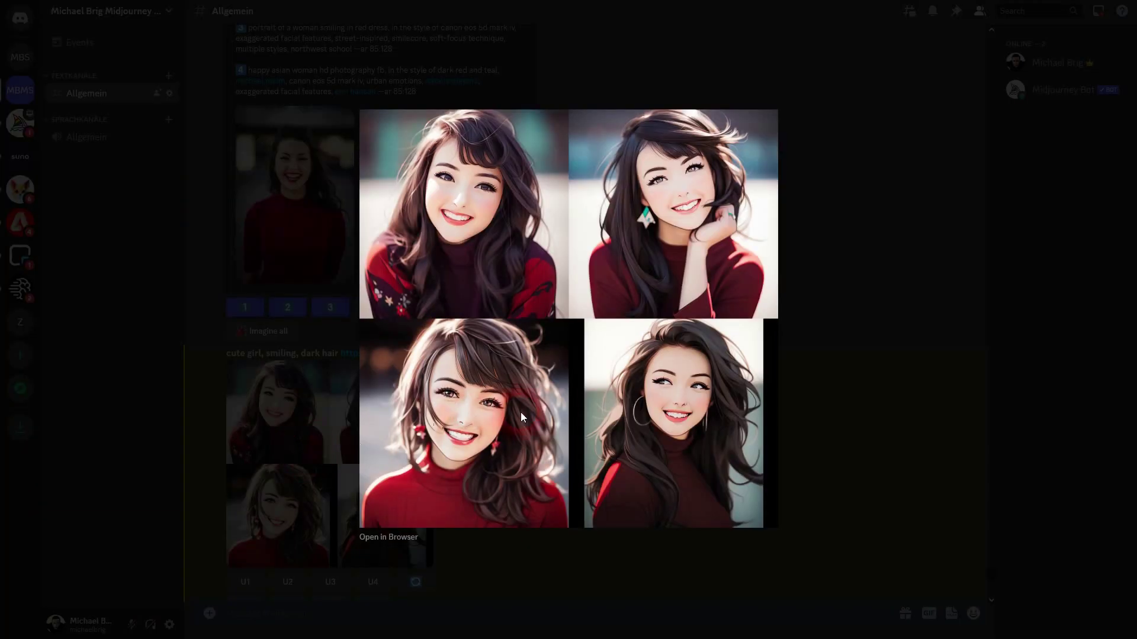
left_click(810, 360)
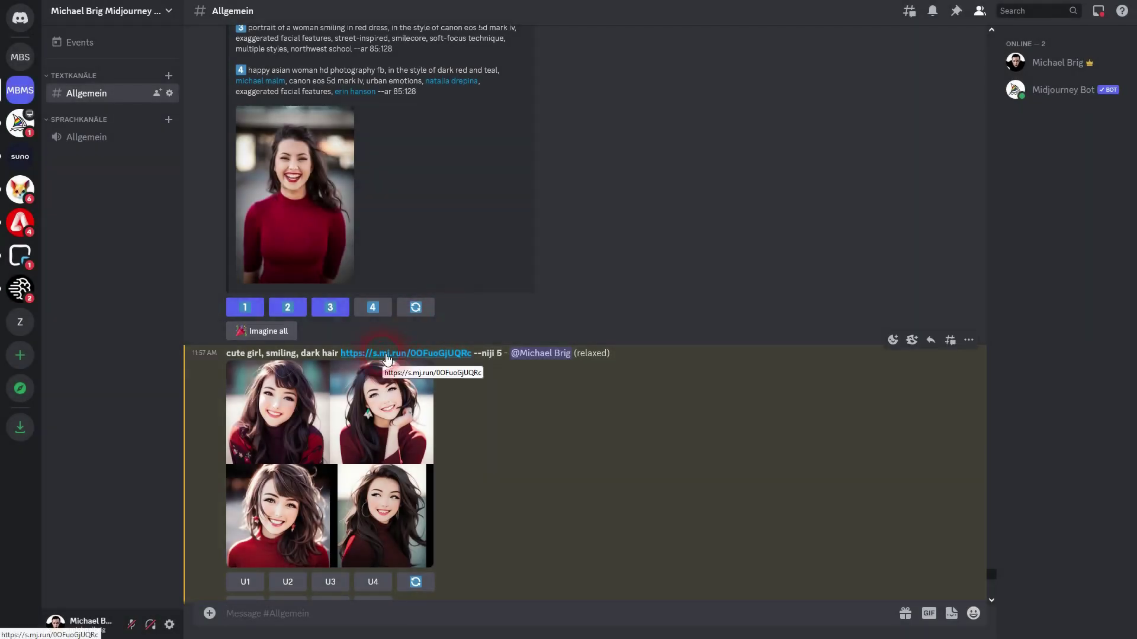
double_click(480, 355)
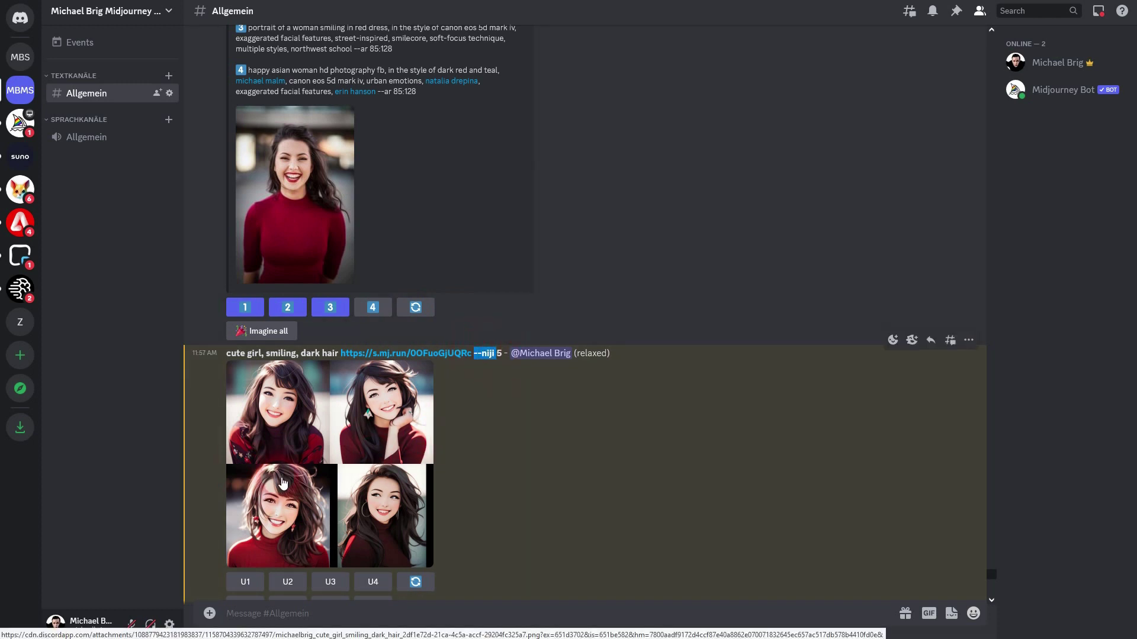
left_click(302, 516)
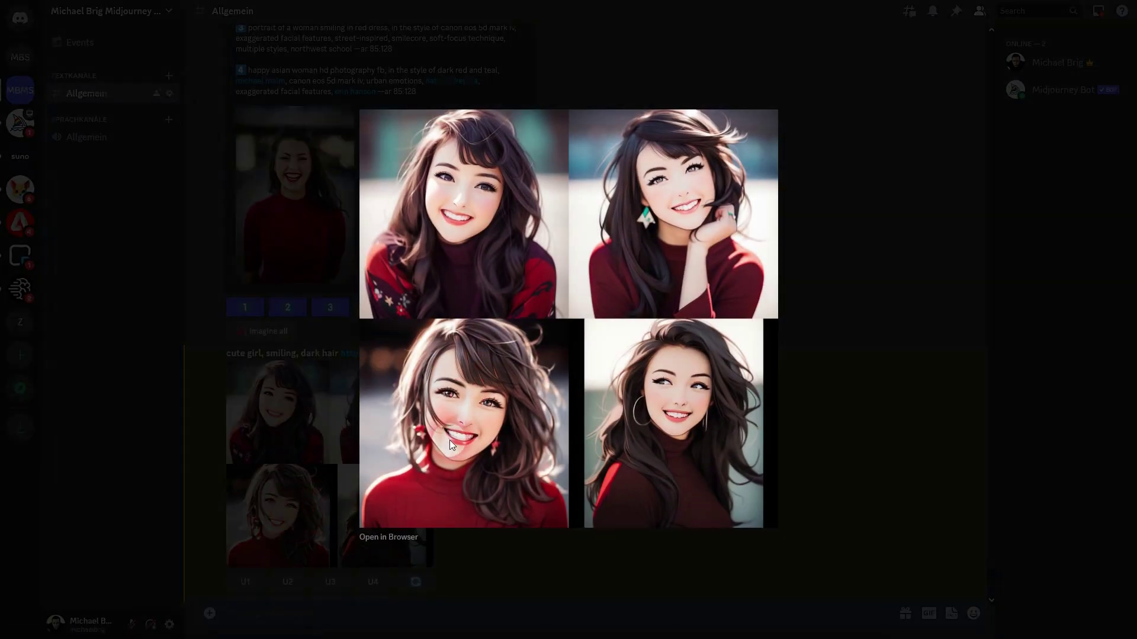
left_click(841, 424)
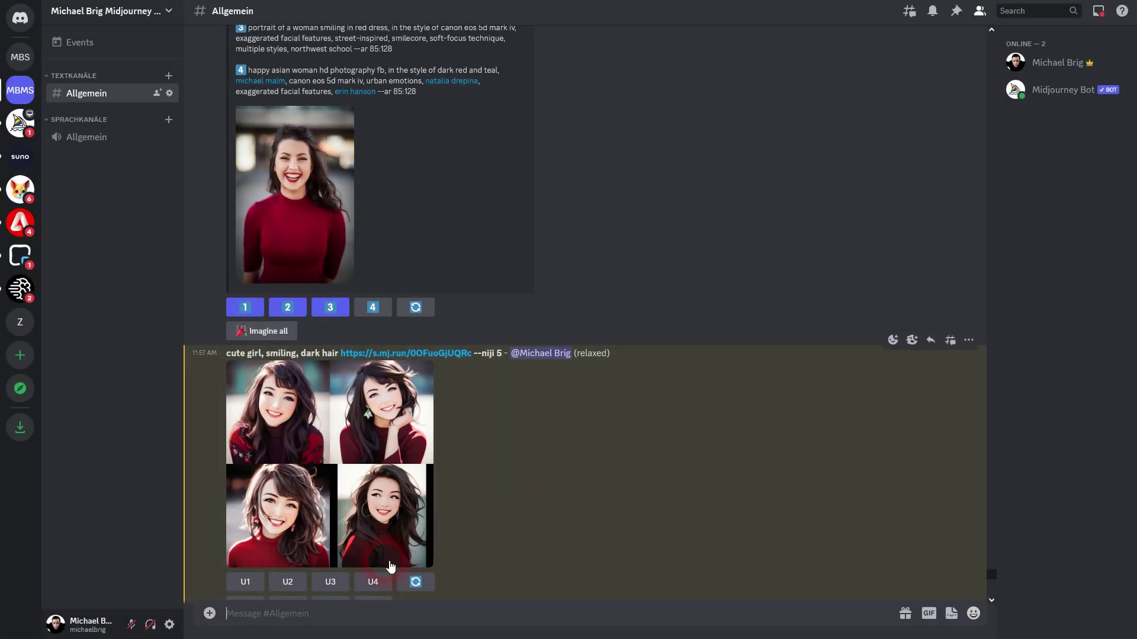
left_click(330, 582)
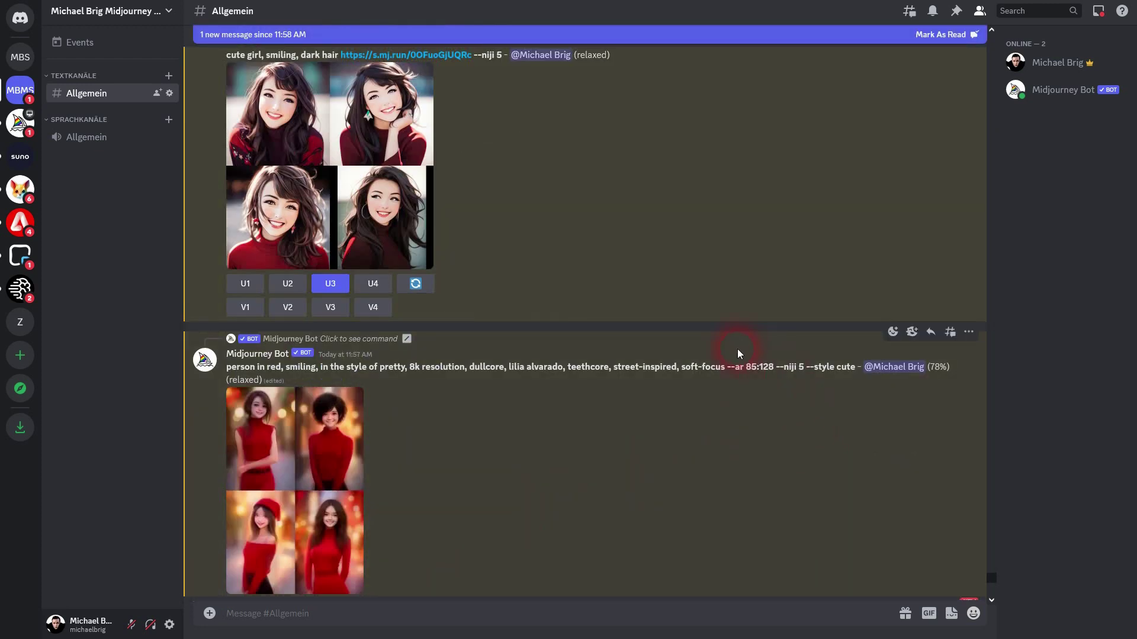
Check prompt 1's aspect ratio and bring up the Zoom Out form for upscaled Image #3
scroll(705, 308, "up", 6)
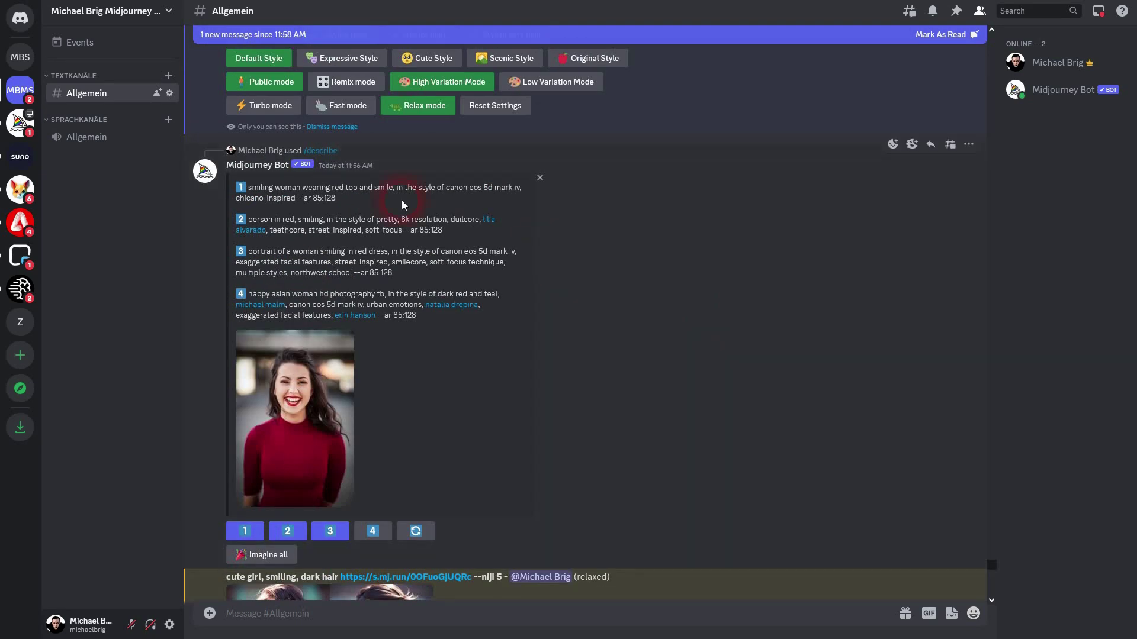
left_click_drag(336, 199, 310, 203)
scroll(456, 363, "down", 5)
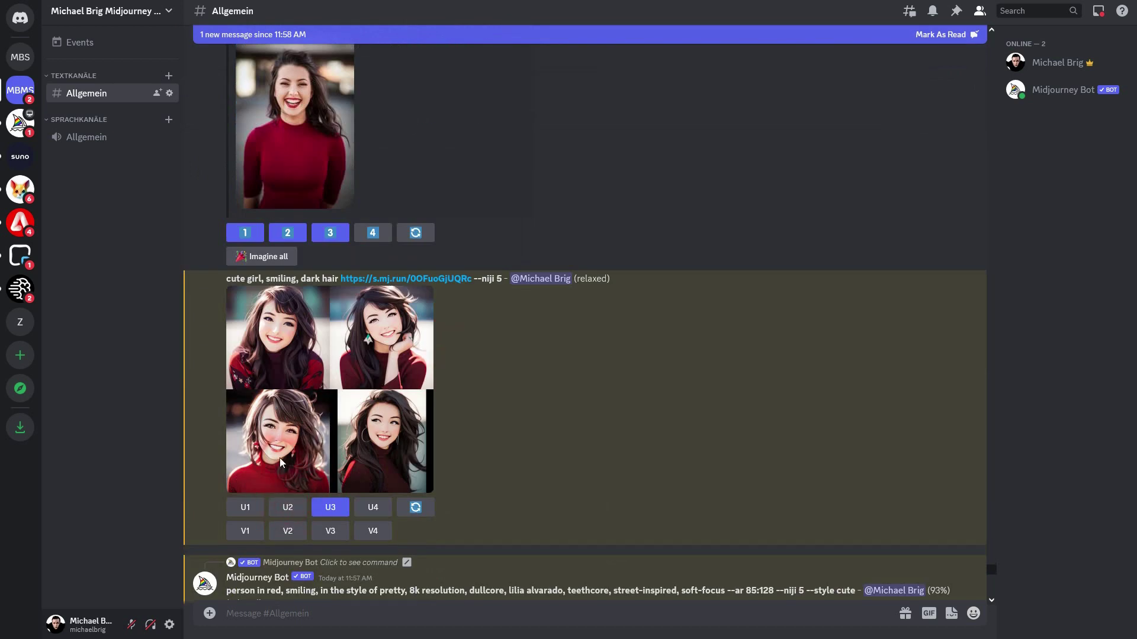
left_click(528, 439)
scroll(526, 439, "down", 8)
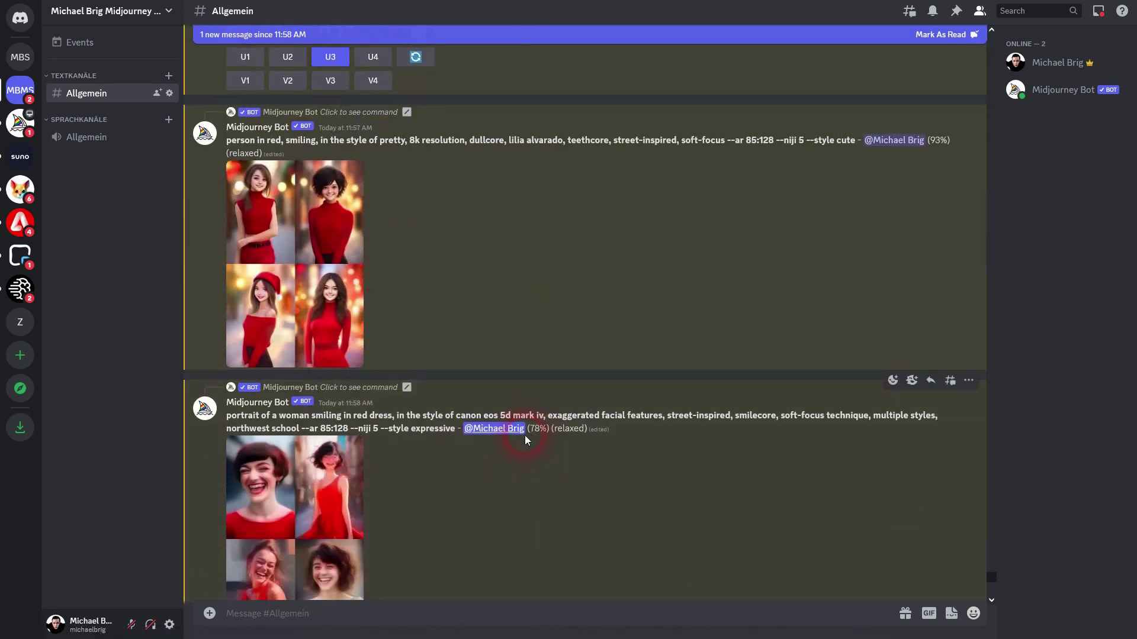
scroll(523, 430, "down", 10)
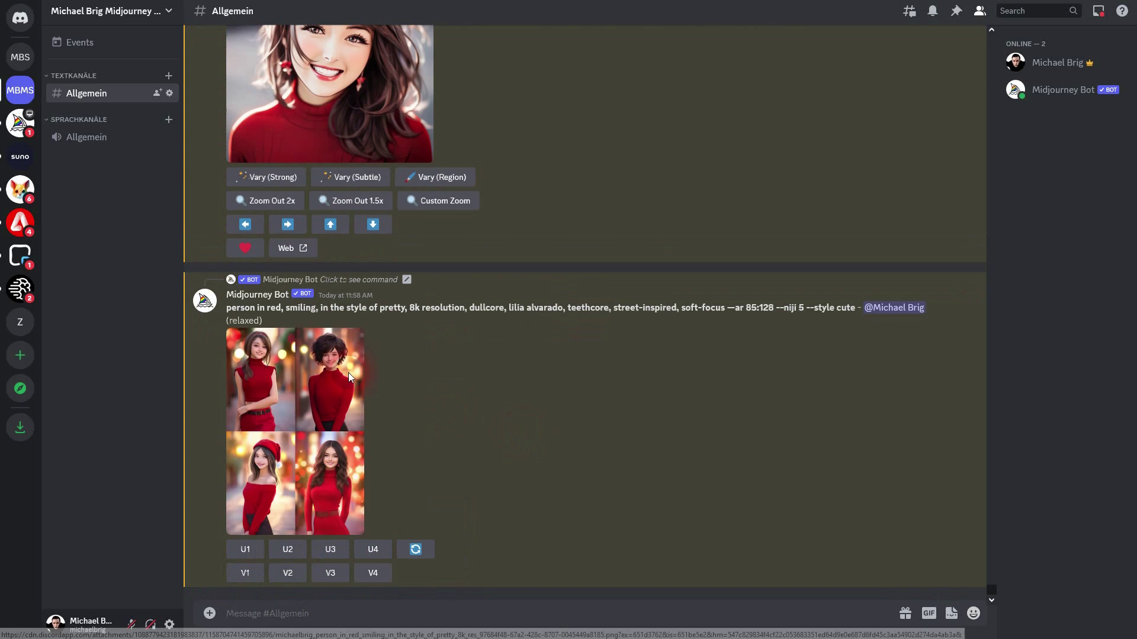
scroll(355, 375, "up", 5)
Submit a Custom Zoom with the prompt edited to '--niji 5 --ar 85:128 --zoom 1'
left_click(444, 502)
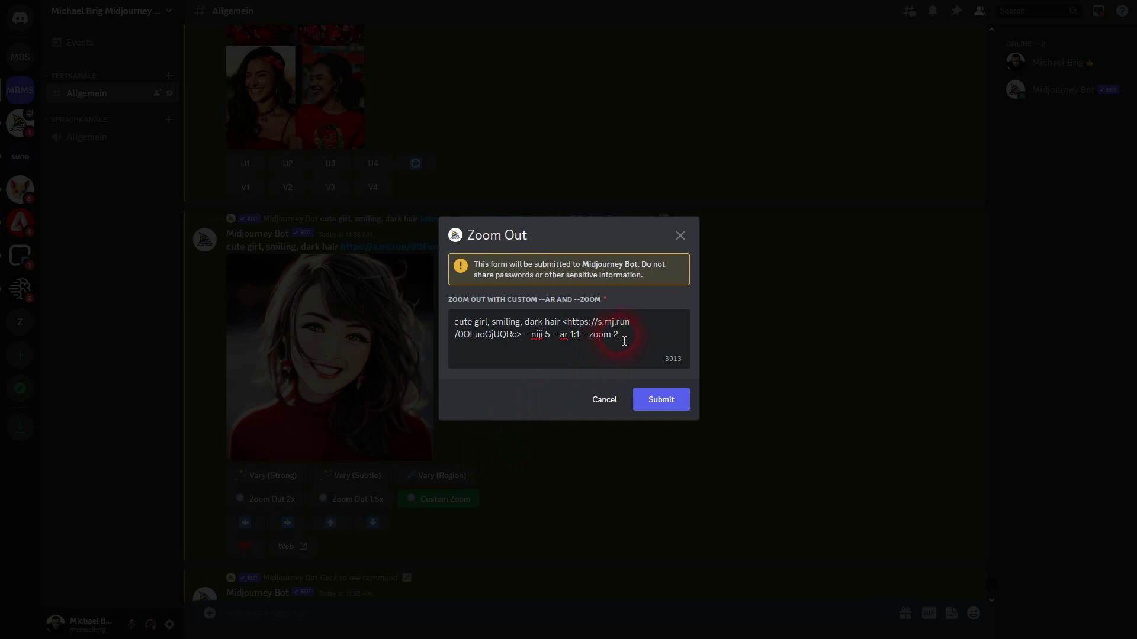
left_click_drag(620, 336, 589, 342)
left_click(617, 338)
key("BackSpace")
type("1")
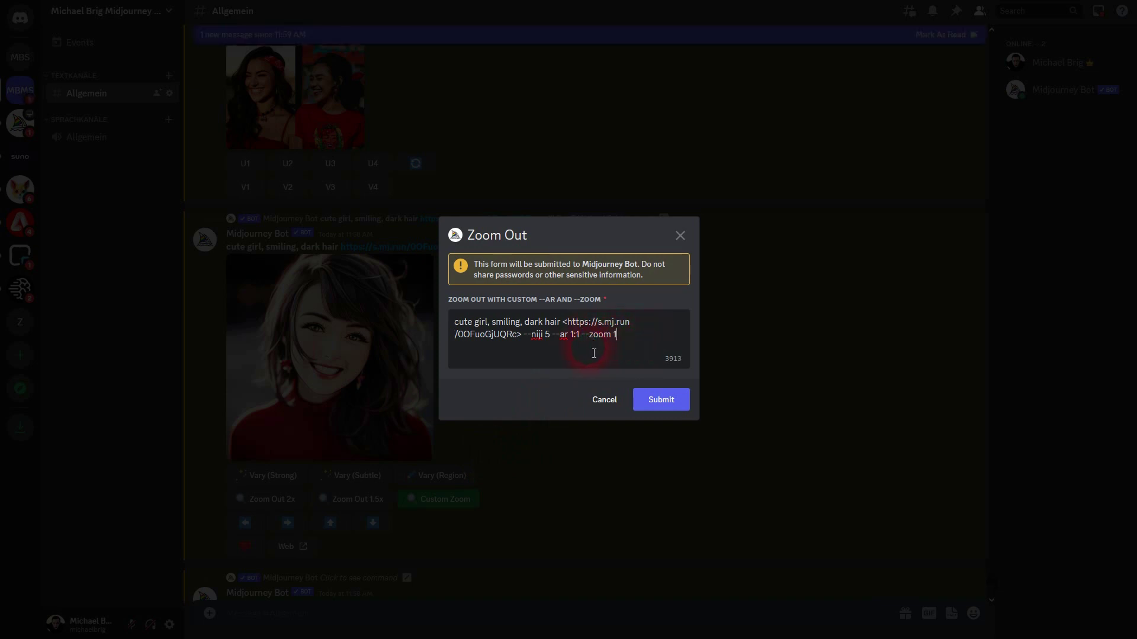
left_click(581, 336)
key("BackSpace")
key("BackSpace")
key("BackSpace")
key("BackSpace")
key("BackSpace")
key("BackSpace")
key("BackSpace")
key("BackSpace")
type("ar 85:128")
left_click(553, 336)
type("--")
left_click(674, 402)
Scroll back to the earlier prompt, highlight '--style cute', and preview its red-clothed portrait grid
scroll(636, 418, "up", 4)
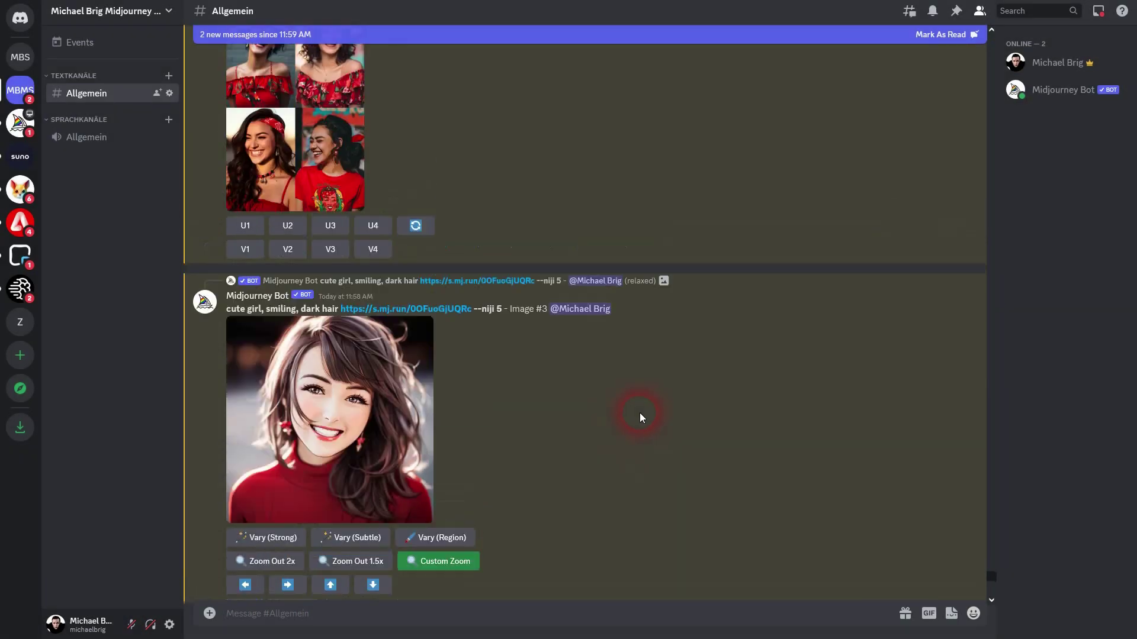
scroll(636, 418, "up", 4)
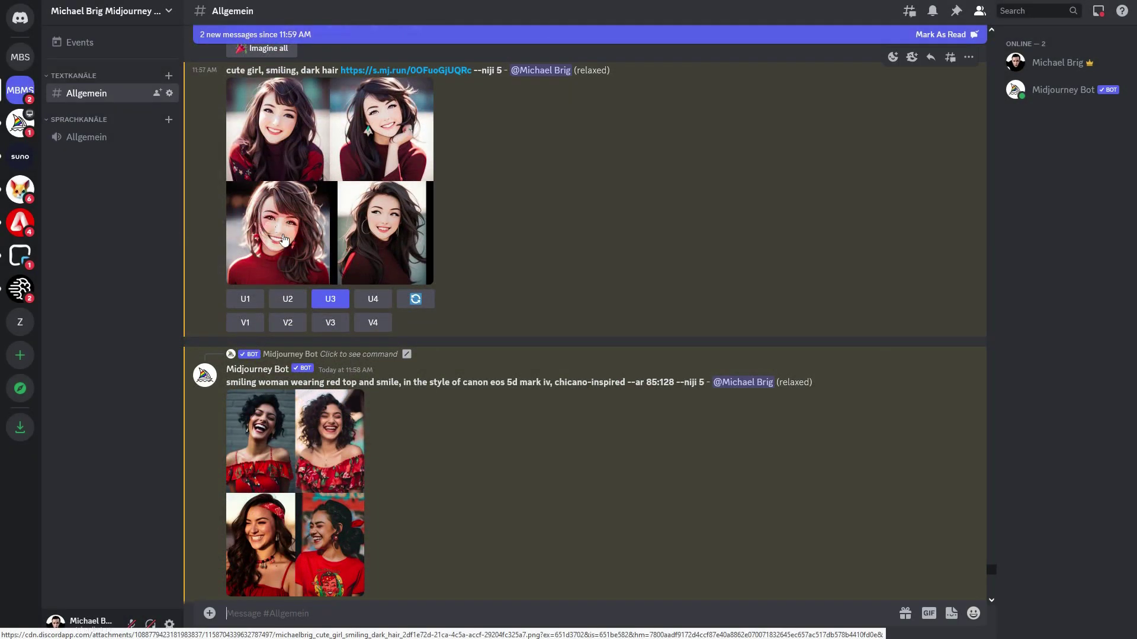
scroll(286, 240, "up", 4)
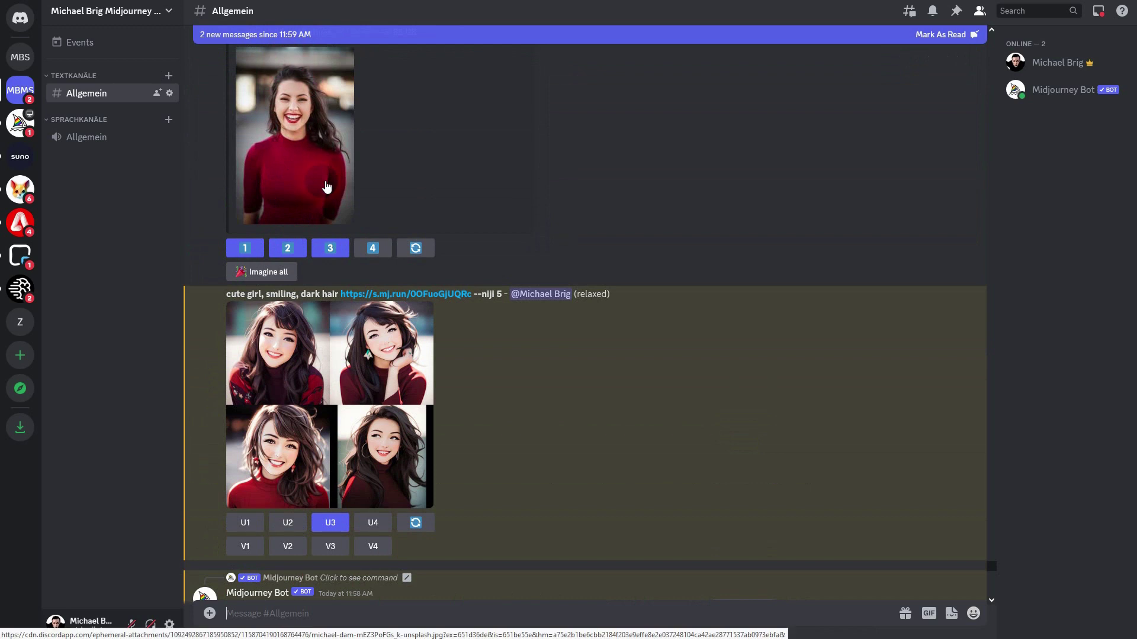
scroll(414, 249, "down", 5)
left_click(406, 279)
scroll(408, 284, "down", 12)
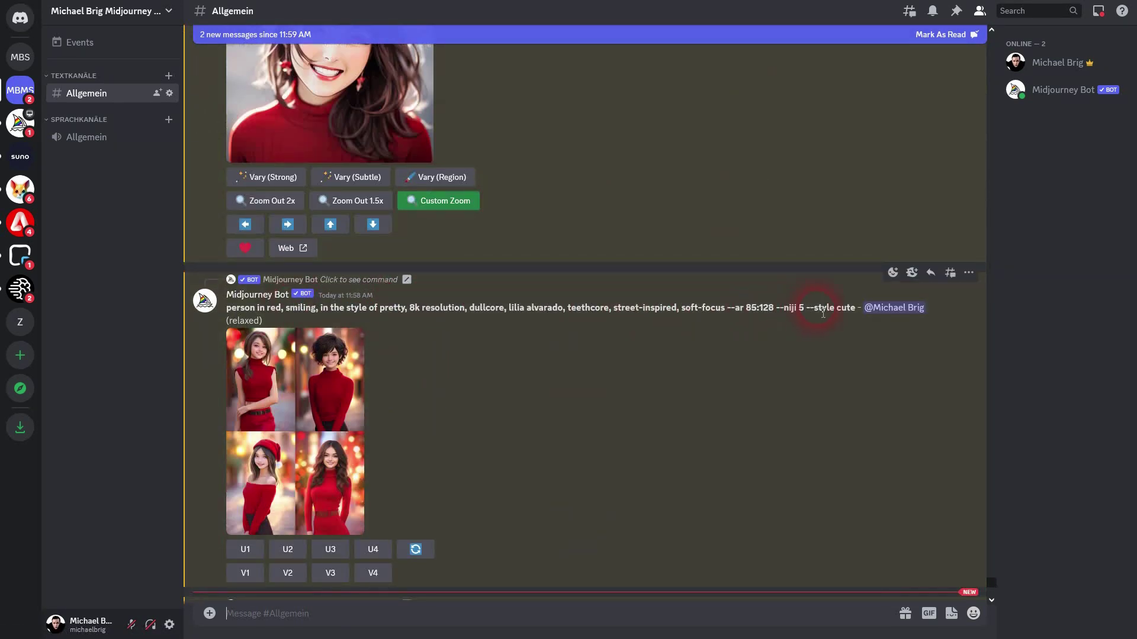
left_click_drag(807, 309, 856, 311)
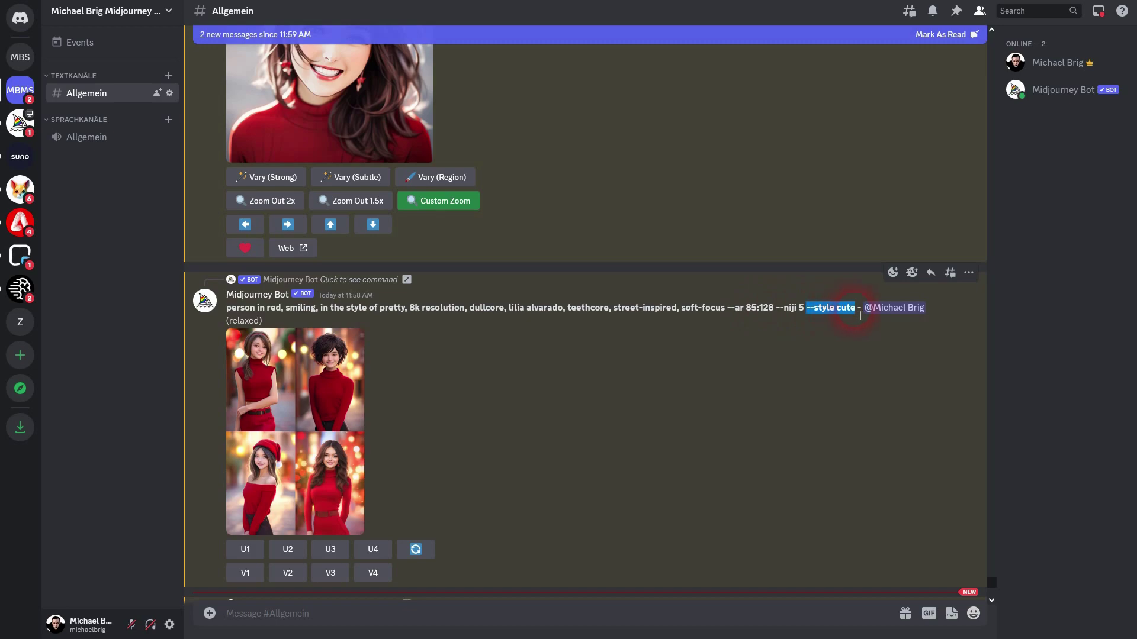
left_click(283, 449)
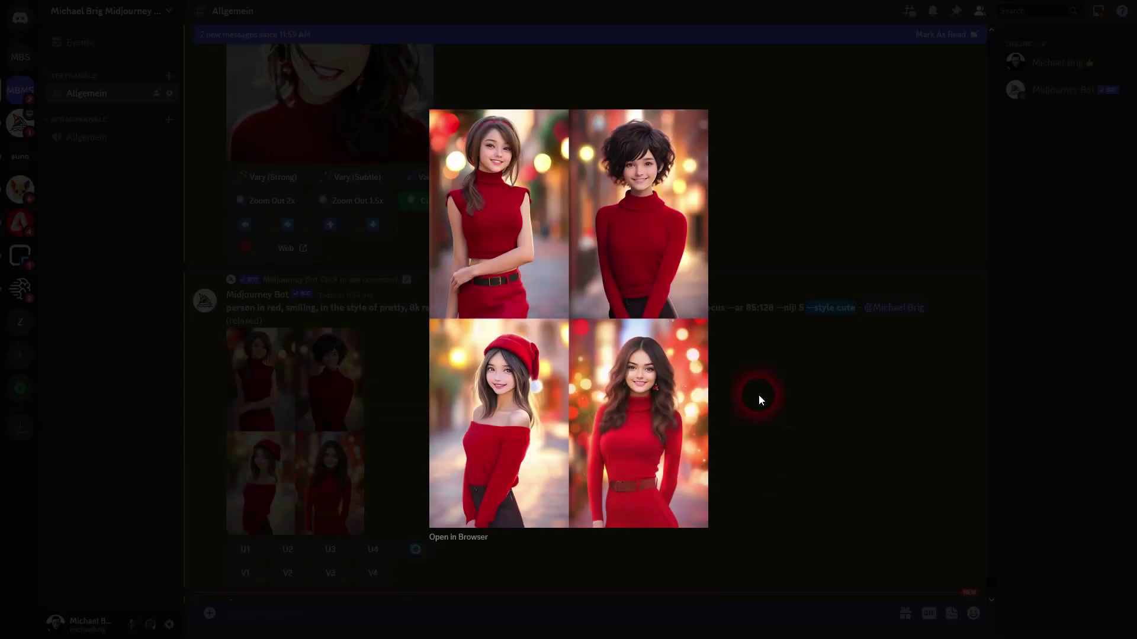
left_click(823, 432)
Highlight '--style expressive' in the next prompt, preview its red dress grid, and return to the zoom result
scroll(609, 376, "down", 10)
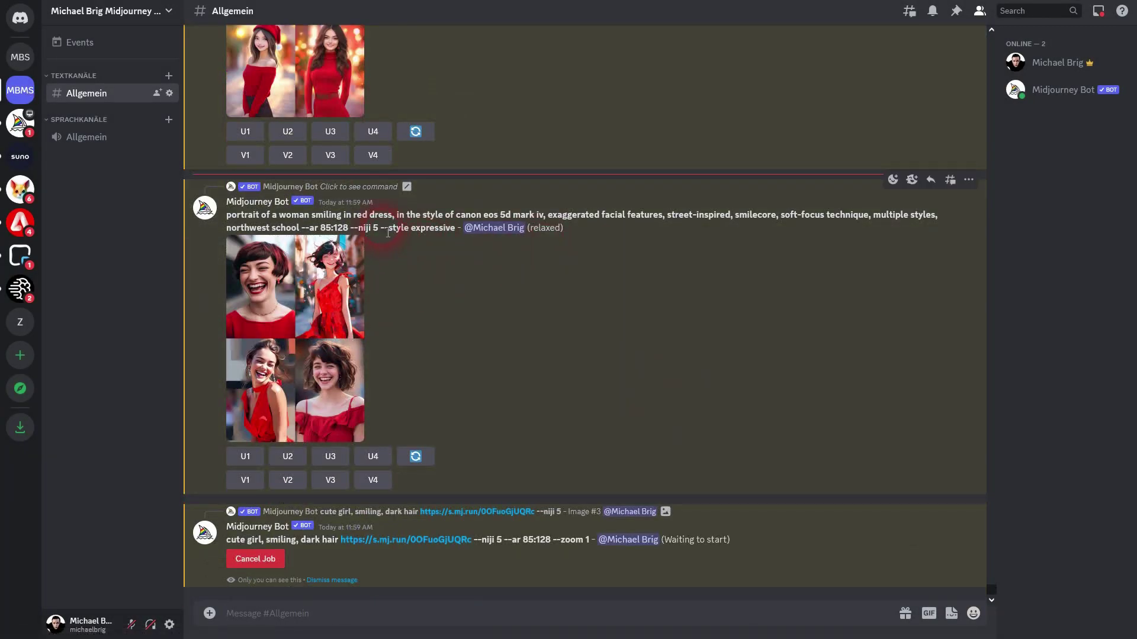
left_click_drag(382, 229, 461, 275)
scroll(441, 355, "up", 8)
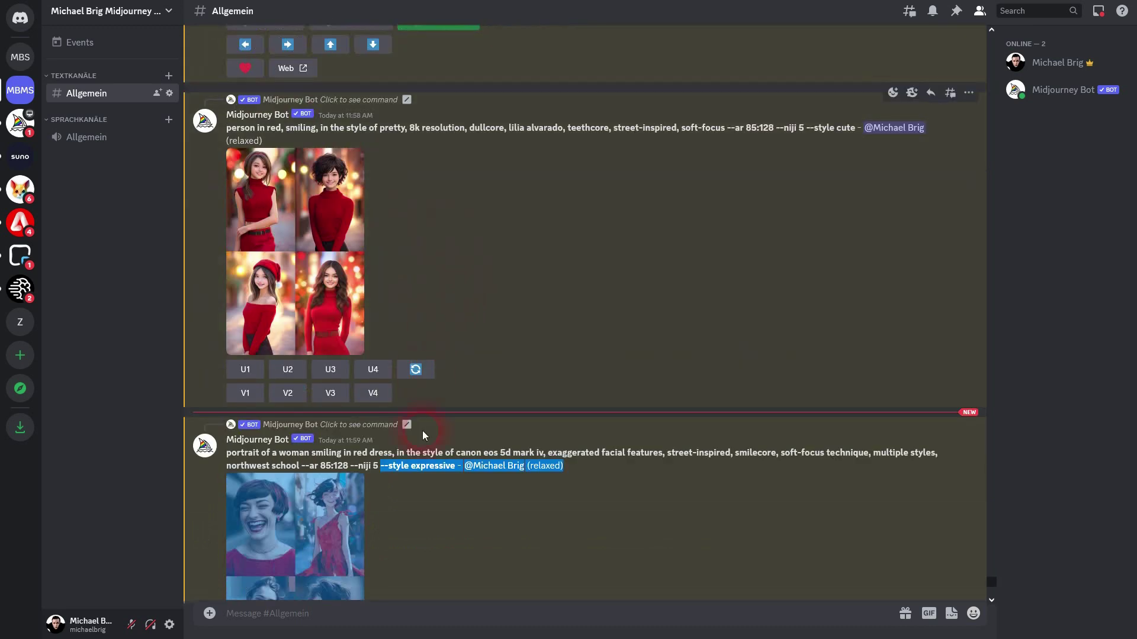
left_click_drag(389, 466, 455, 466)
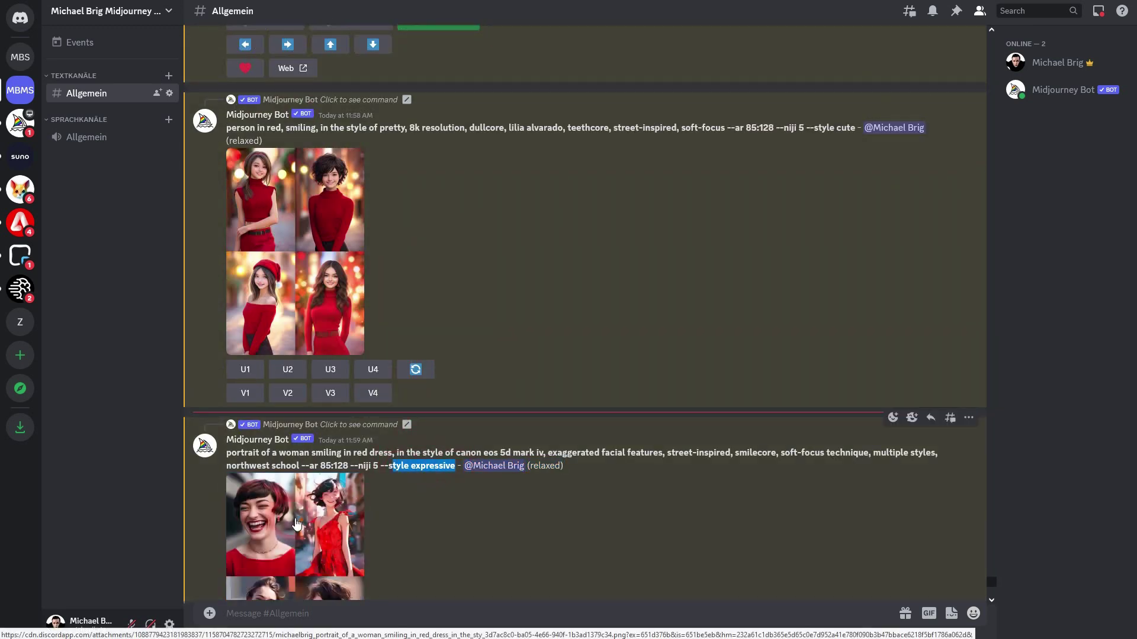
left_click(292, 523)
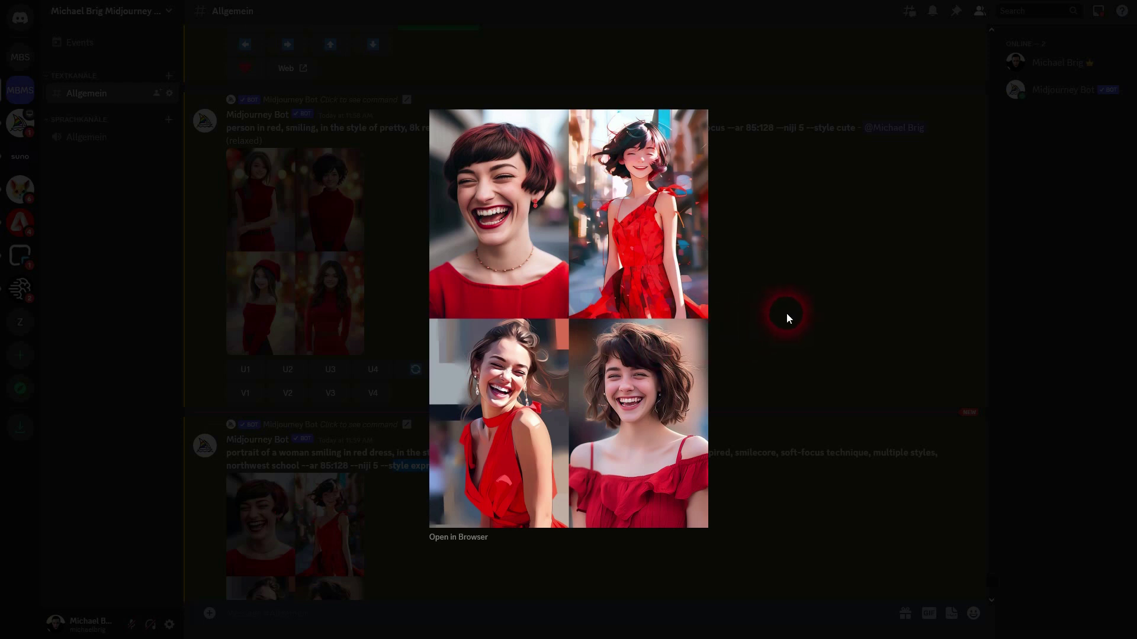
left_click(764, 357)
scroll(707, 366, "down", 8)
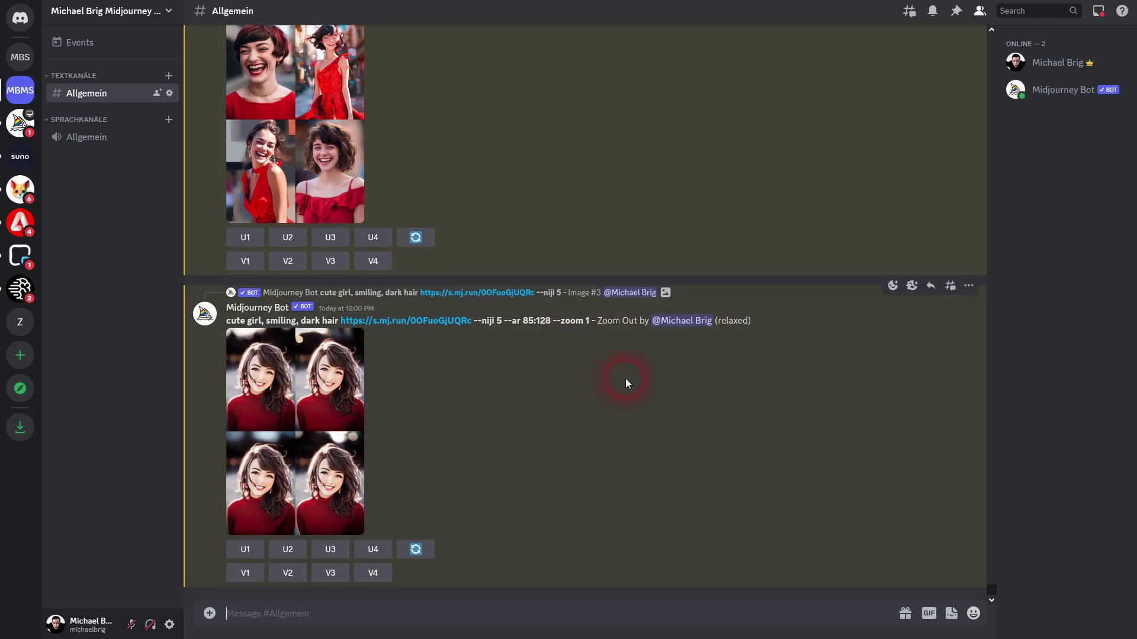
Inspect the finished 85:128 zoom-out grid and upscale its fourth image (U4)
left_click(299, 431)
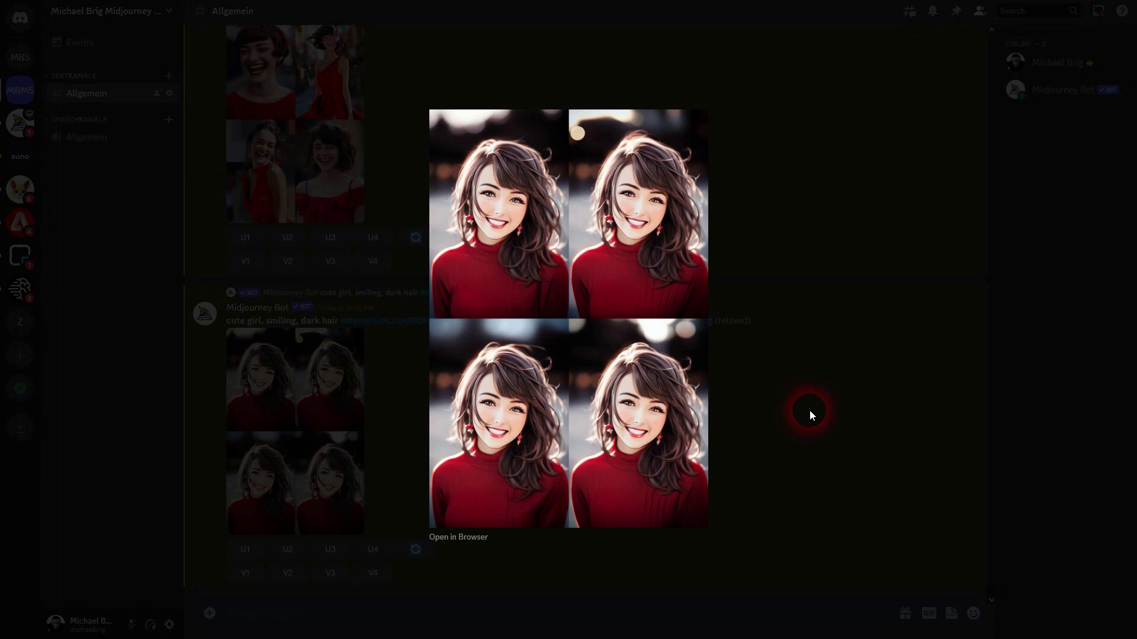
left_click(809, 410)
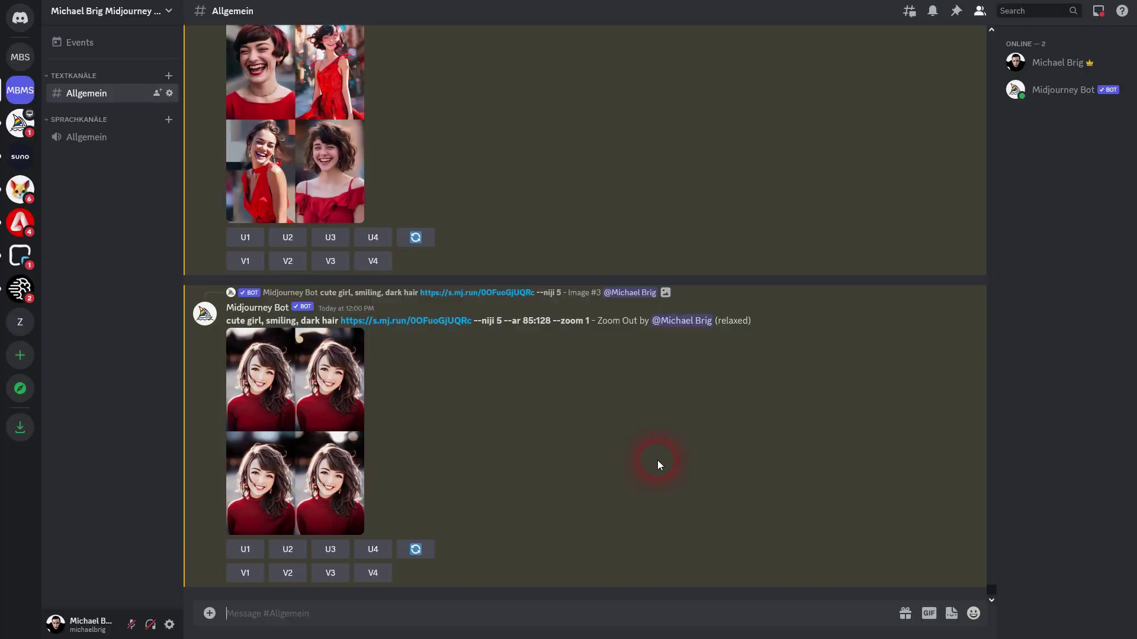
left_click(373, 551)
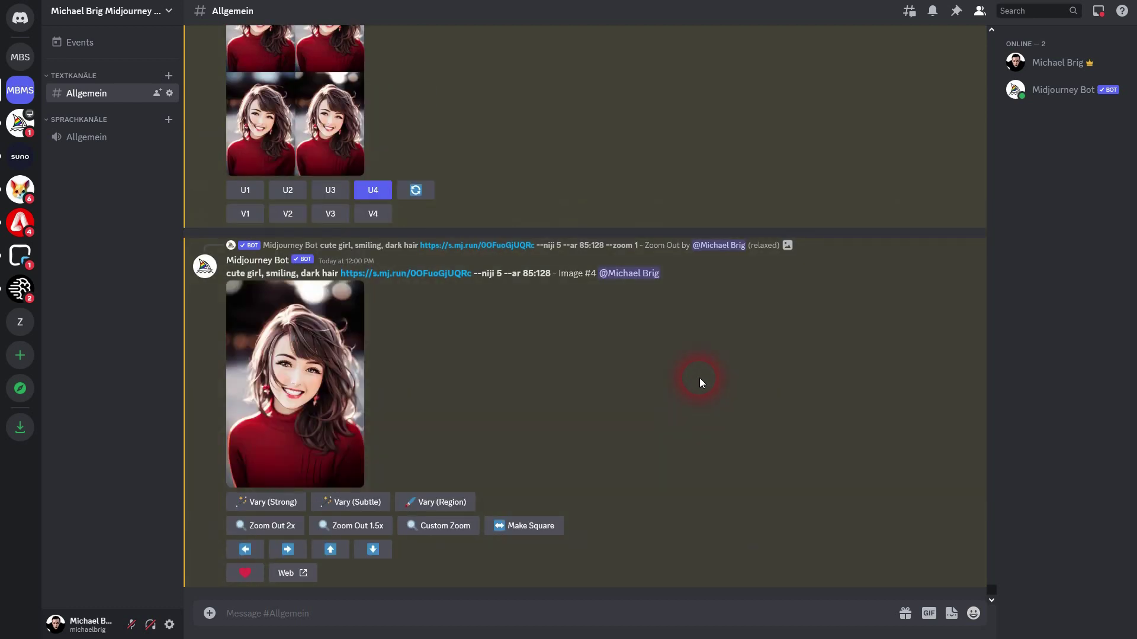
Open the upscaled Image #4 in the browser and save it to disk with Save Image As
left_click(310, 433)
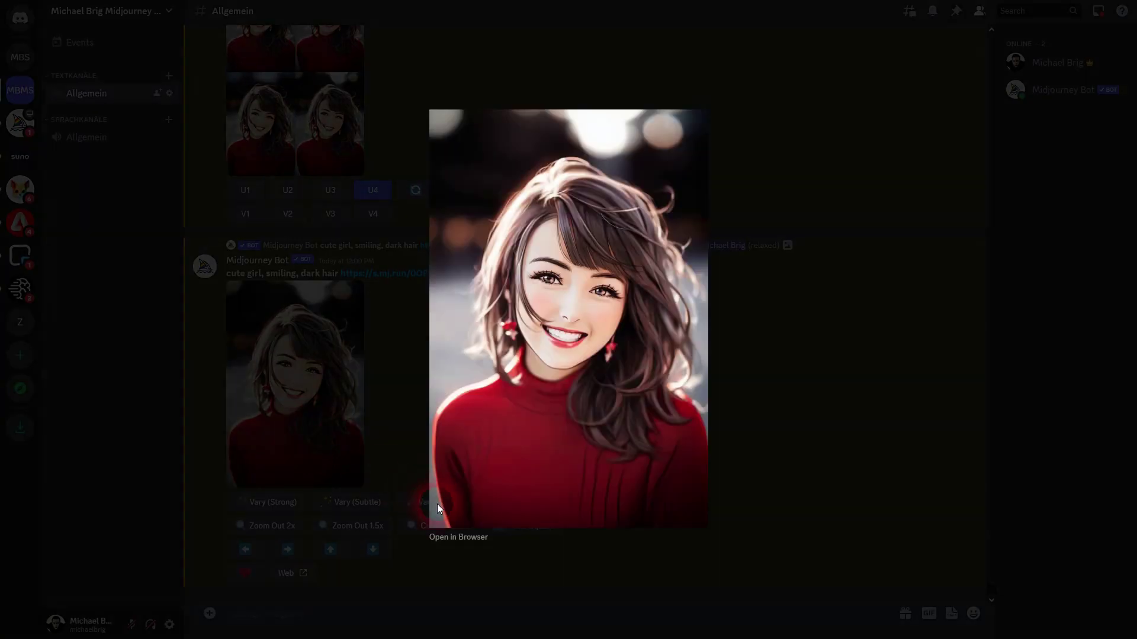
left_click(467, 539)
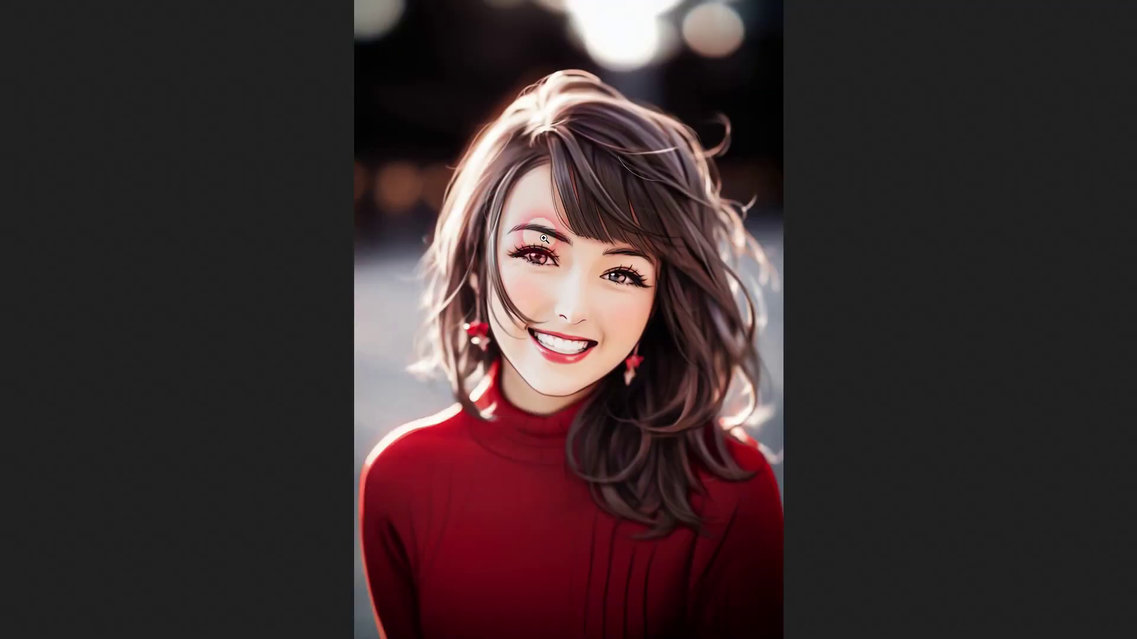
right_click(540, 236)
left_click(604, 248)
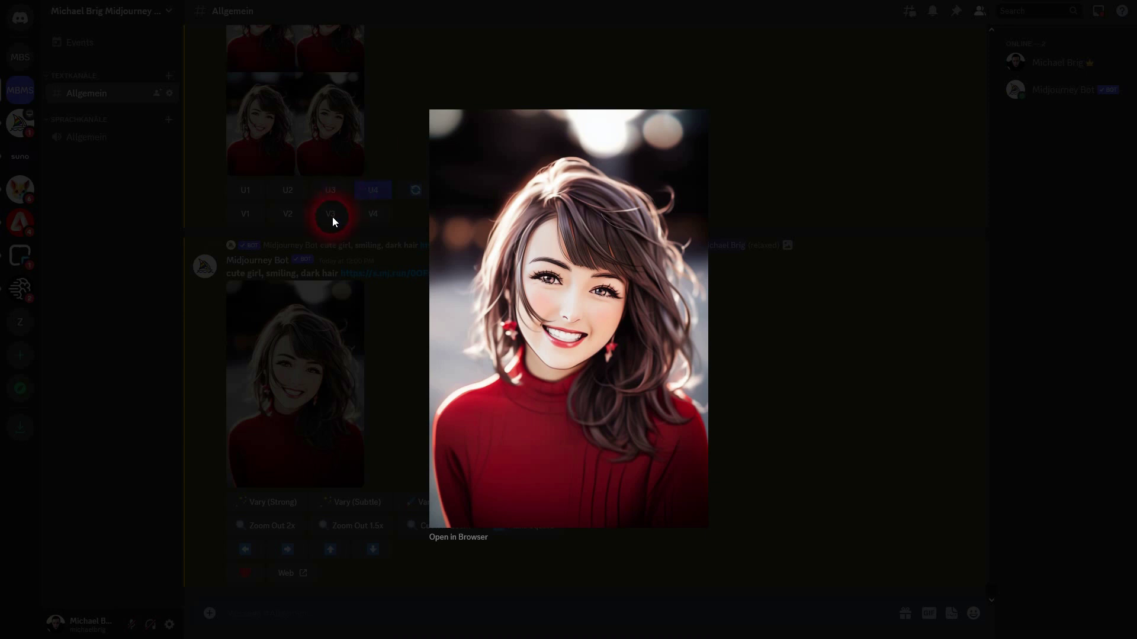
left_click(265, 624)
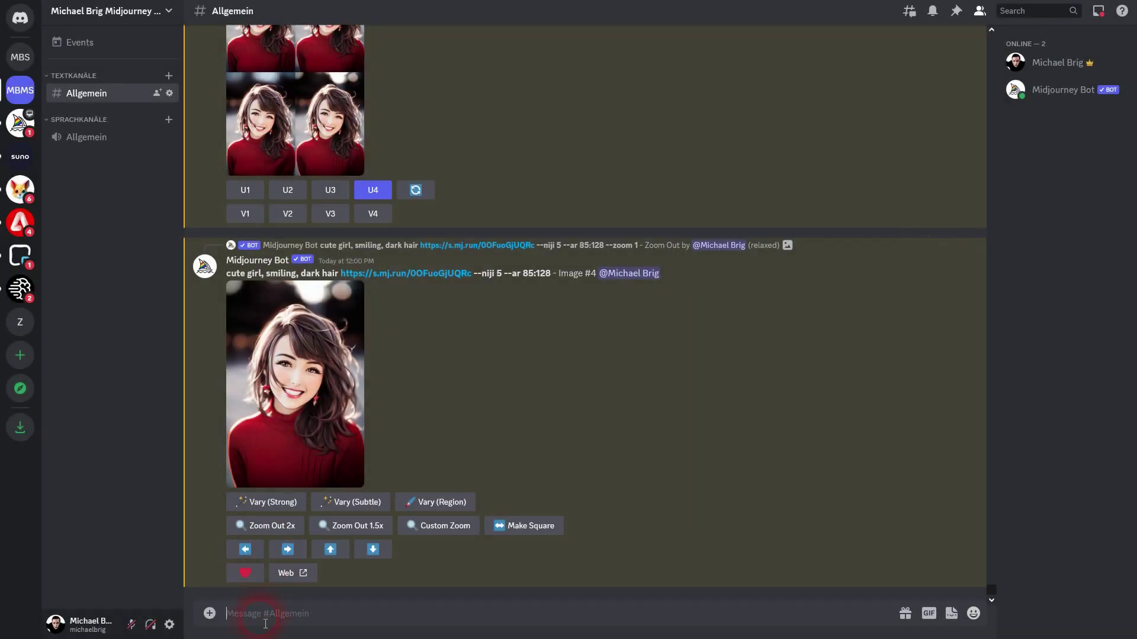
Send a /blend with the original Unsplash photo as image1 and the upscaled portrait as image2
type("/bl")
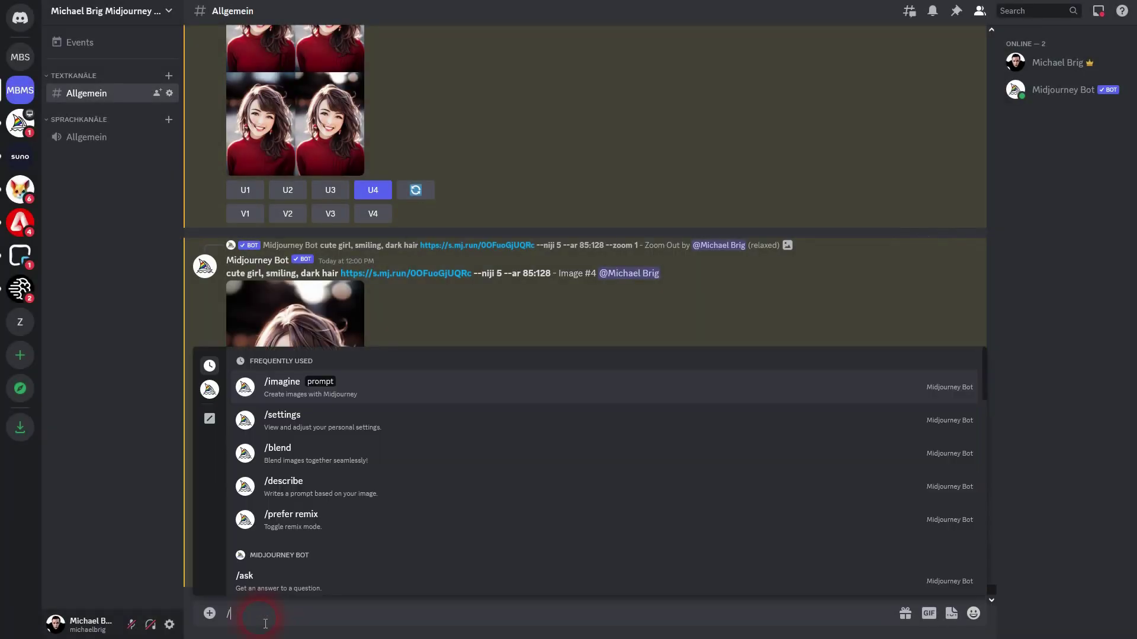
left_click(268, 516)
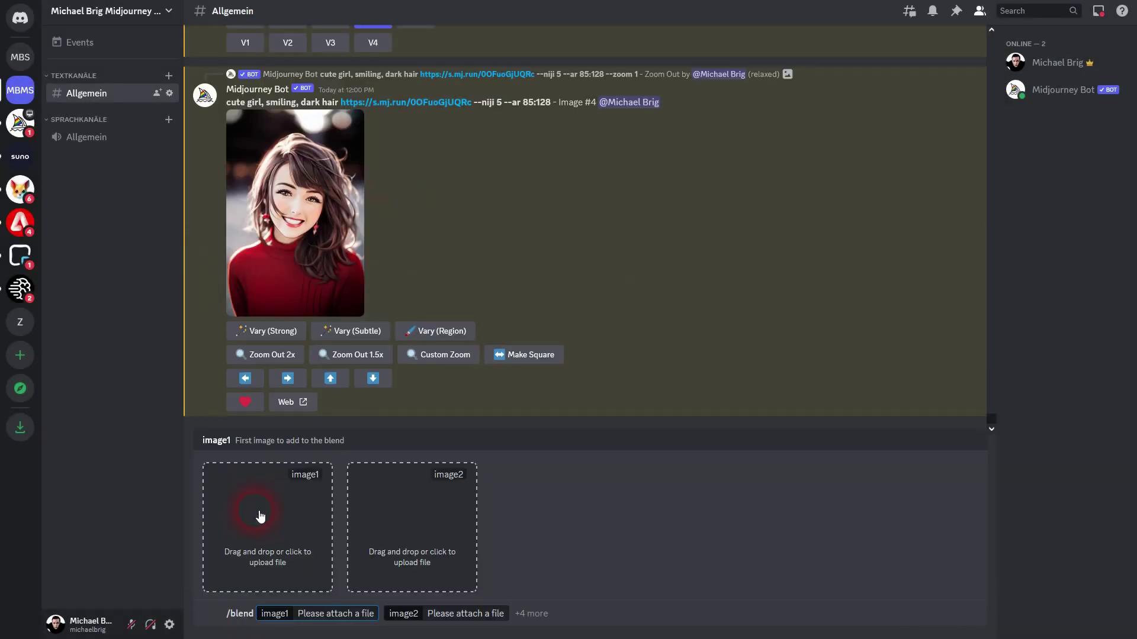
left_click(271, 530)
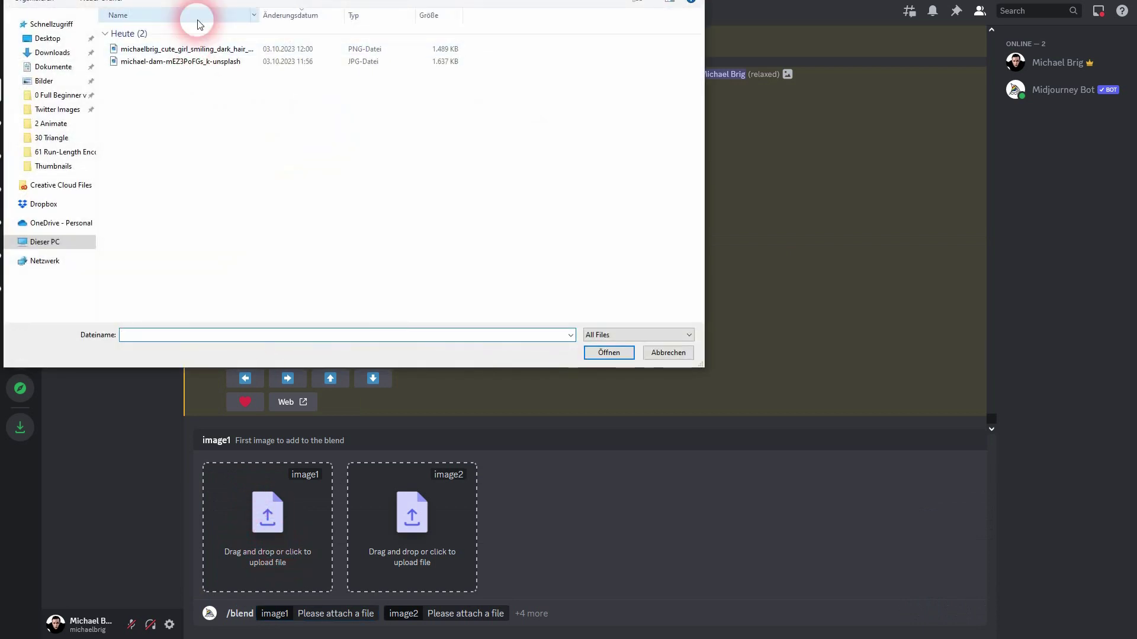
double_click(213, 61)
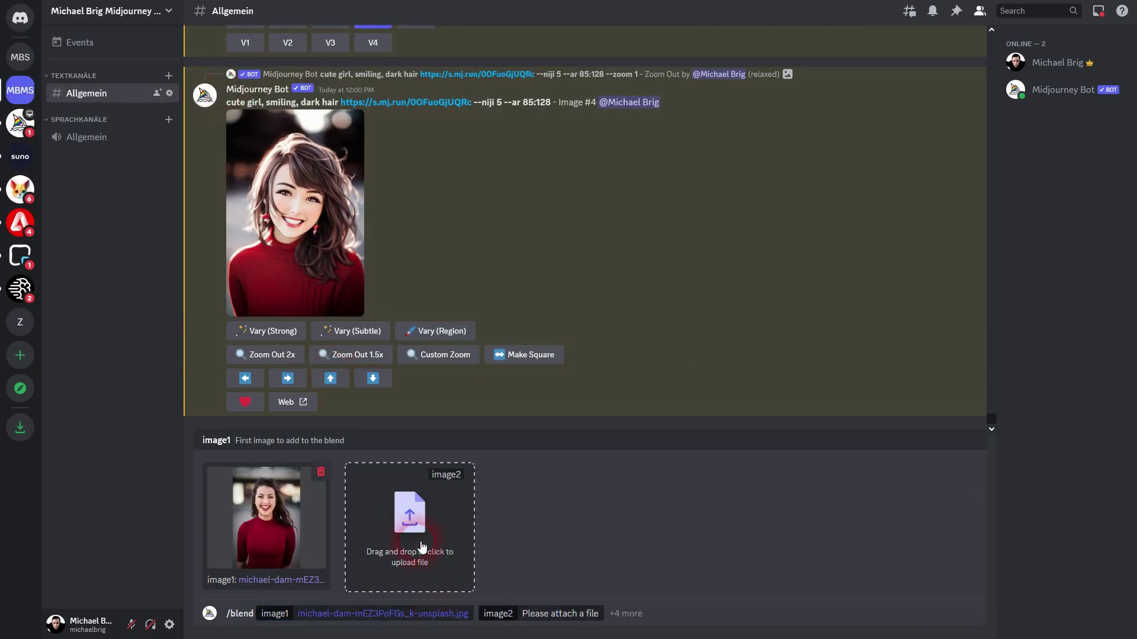
left_click_drag(299, 308, 396, 532)
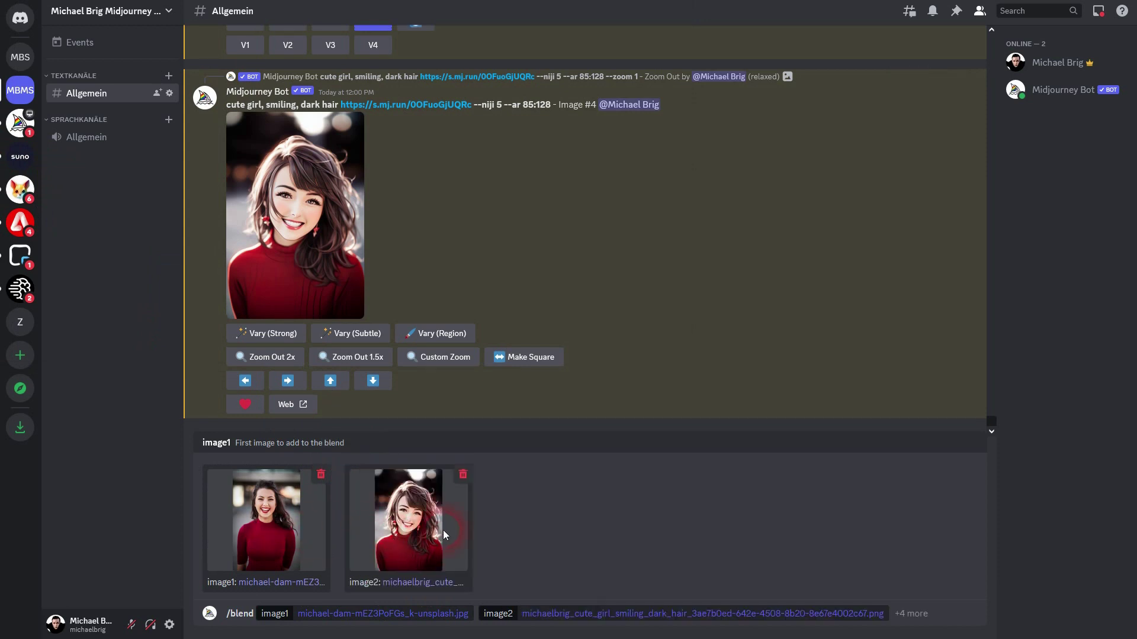
left_click(897, 626)
key("Return")
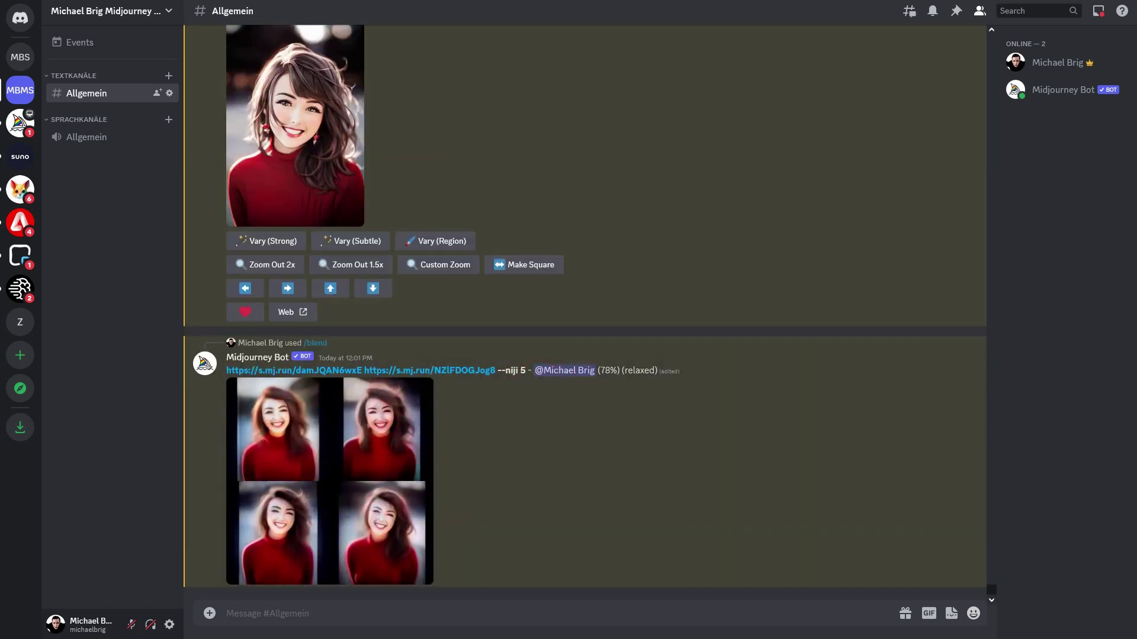
Open the original photo and the saved comic portrait in Photos for comparison, then return to Discord
key("alt+Tab")
key("Return")
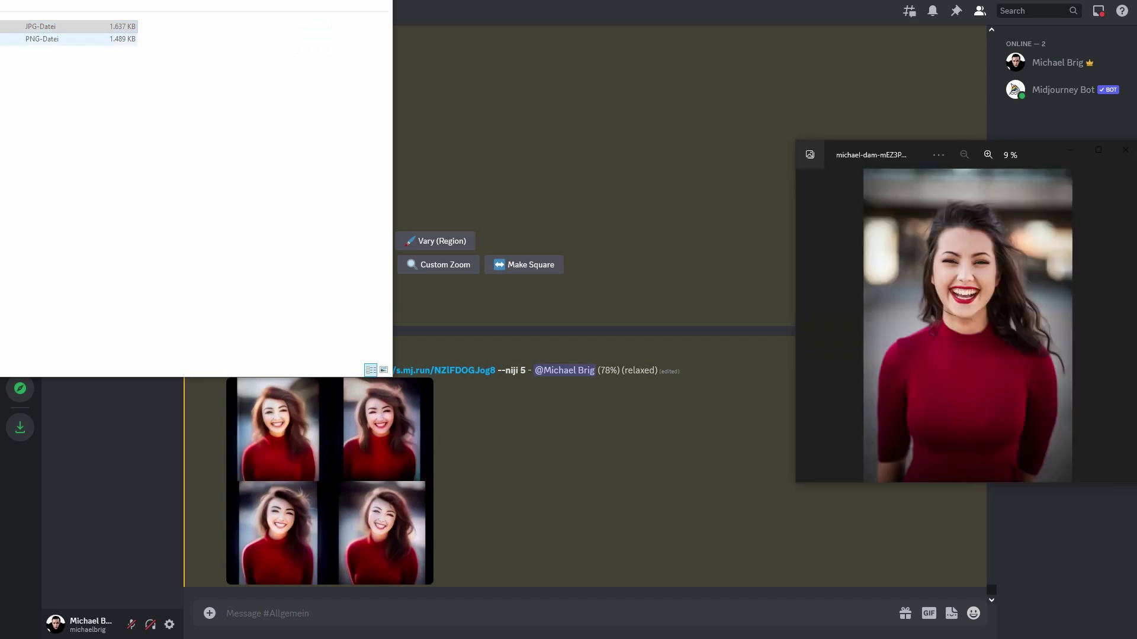
left_click(41, 38)
left_click(326, 476)
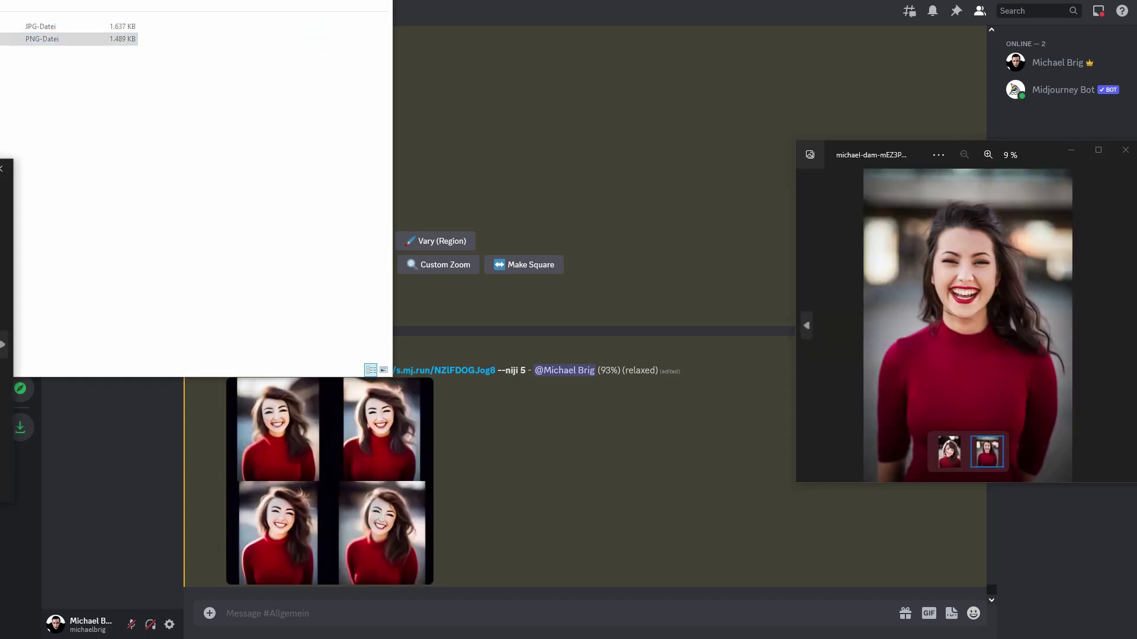
left_click_drag(6, 171, 606, 166)
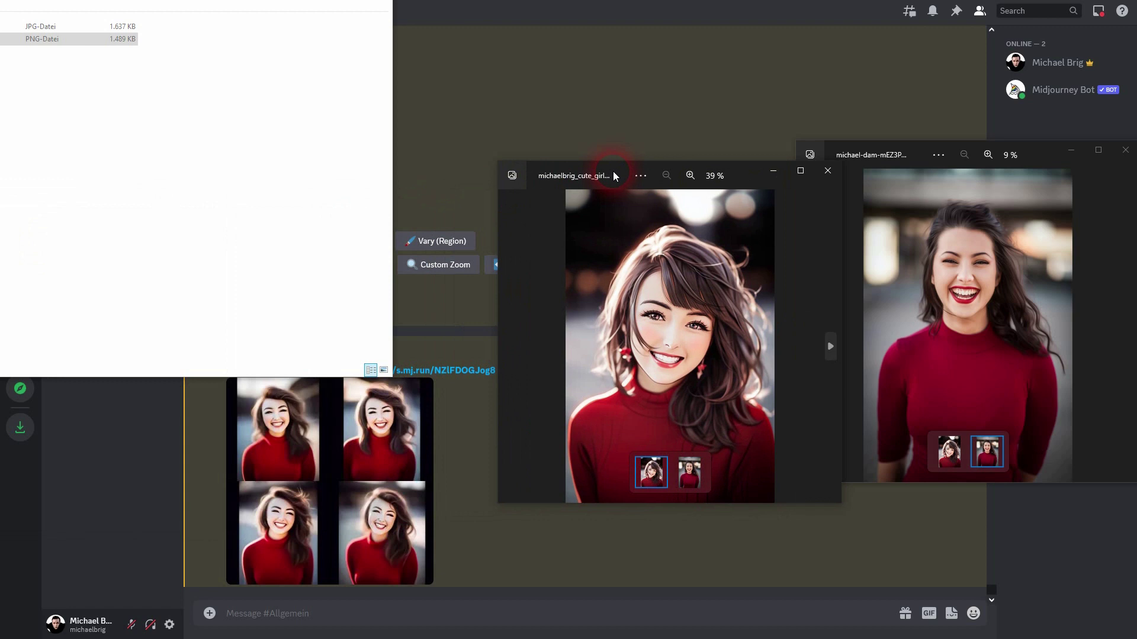
left_click(274, 69)
left_click(570, 58)
left_click(584, 48)
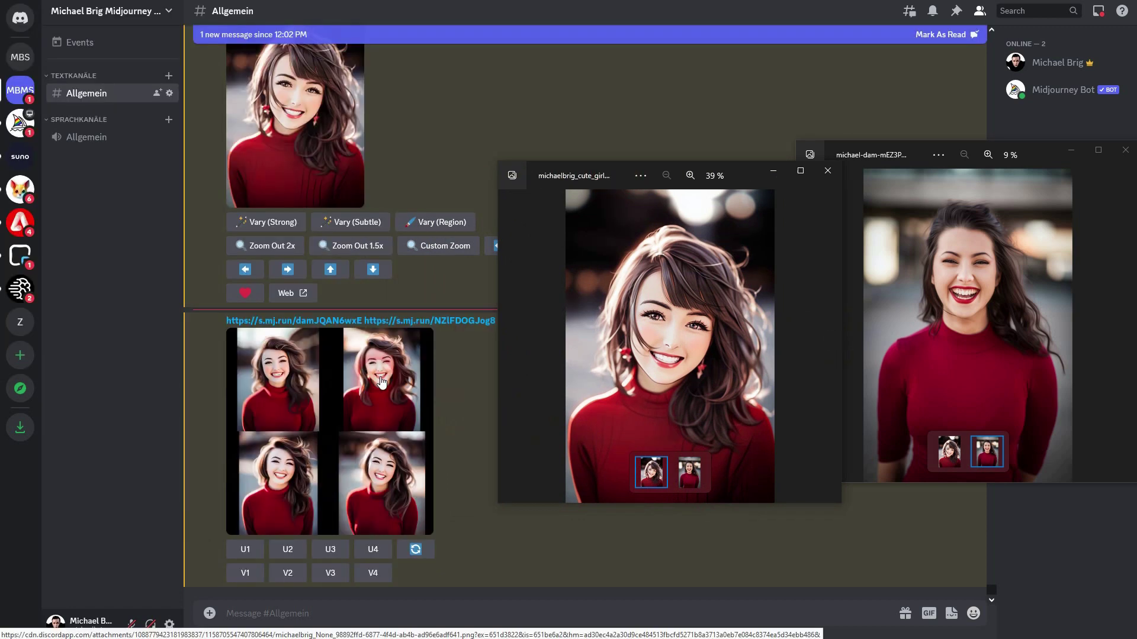
Preview the finished blend grid, upscale its third image (U3), and view it on the Midjourney website
left_click(386, 441)
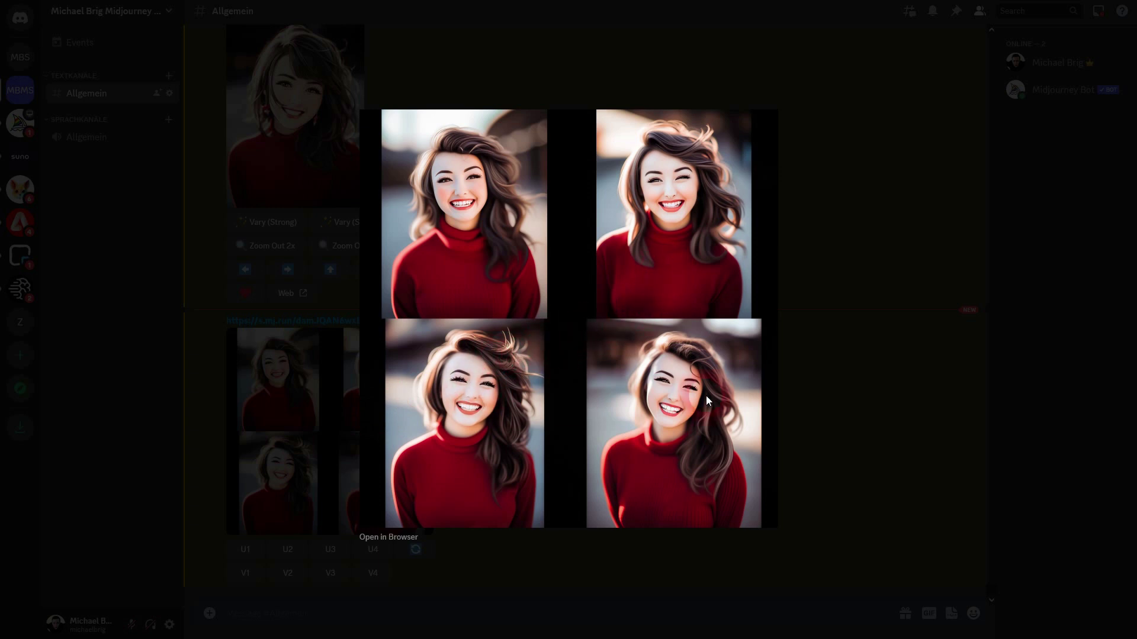
left_click(847, 396)
left_click(330, 550)
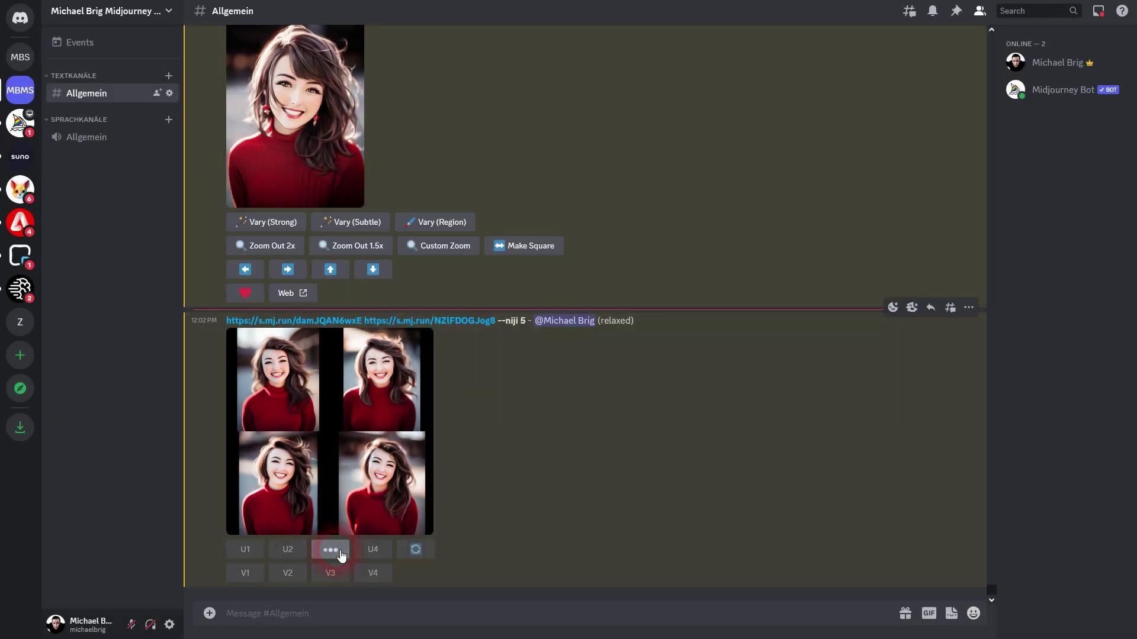
left_click(292, 576)
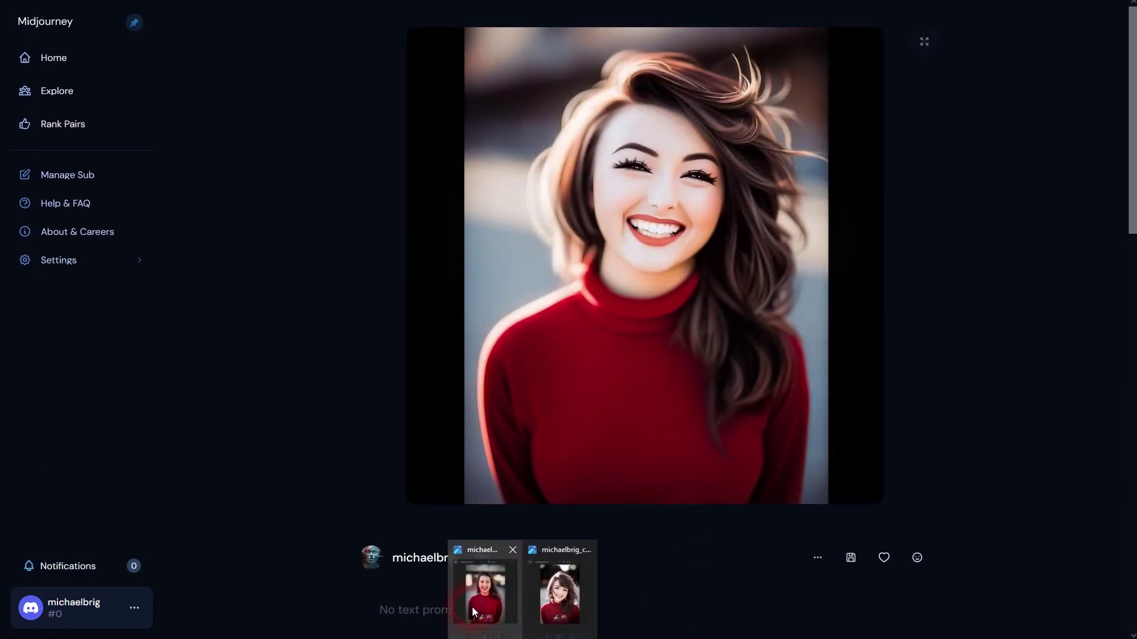
Bring up the original photo and comic portrait windows, placing the cute_girl portrait on the left
left_click(470, 604)
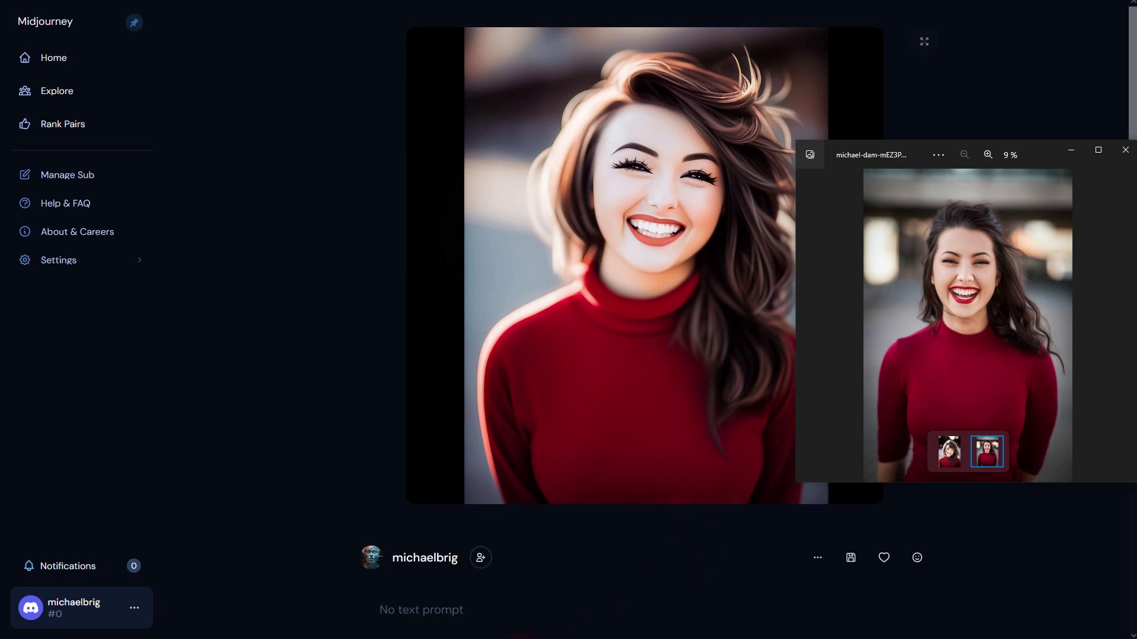
mouse_move(521, 633)
left_click(554, 592)
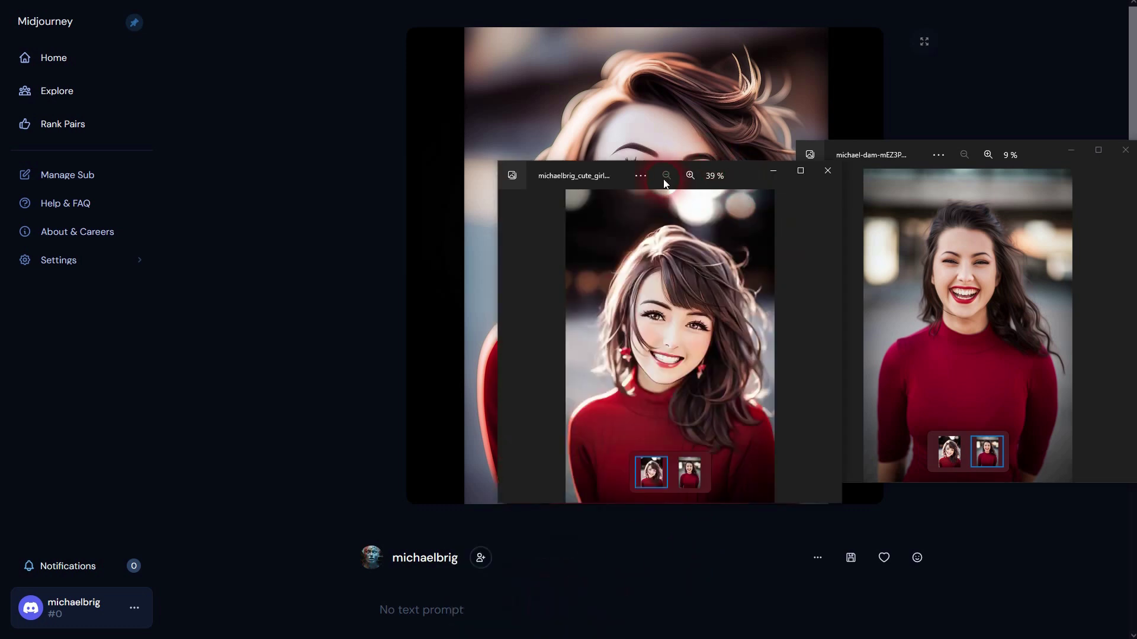
left_click_drag(622, 174, 197, 173)
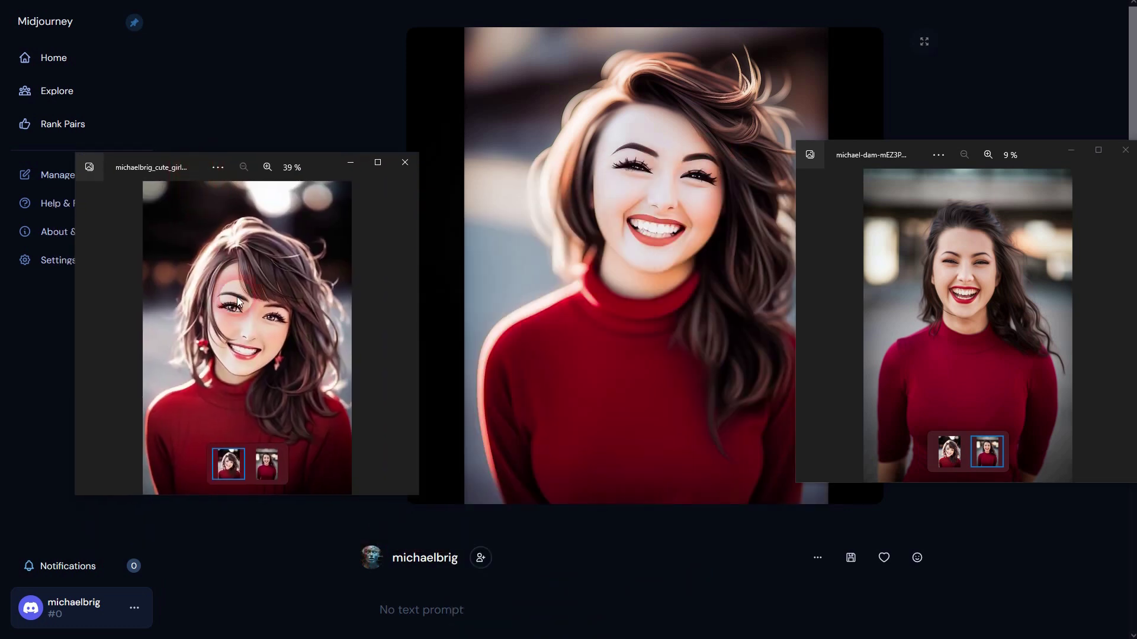